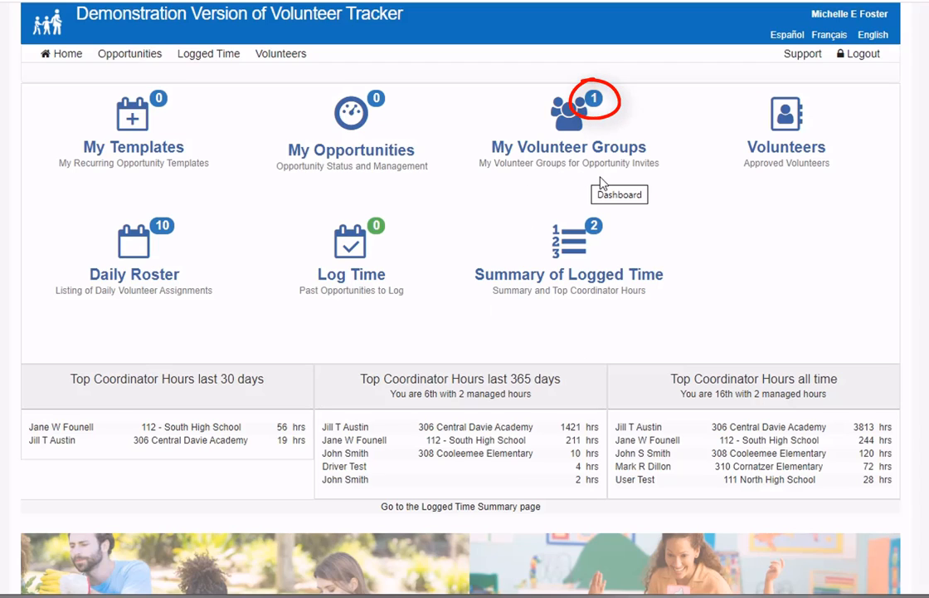
# Check the existing volunteer groups and their members, and return to the home dashboard
pyautogui.click(573, 123)
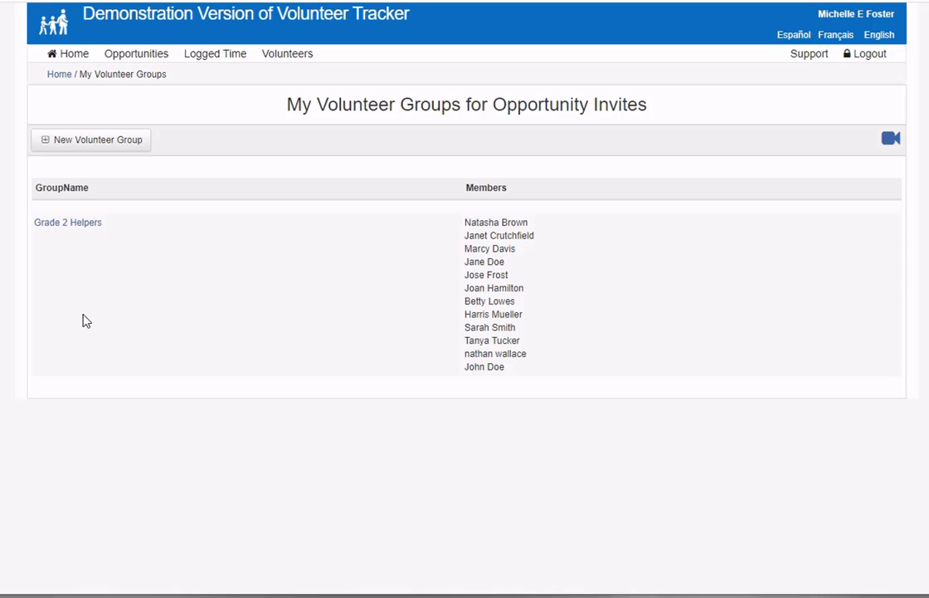
pyautogui.click(58, 75)
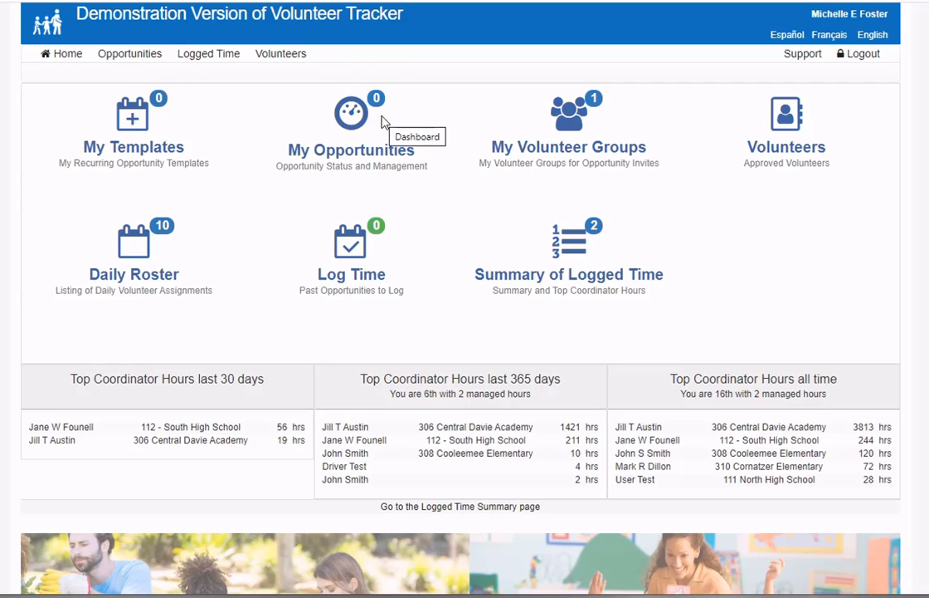
# Start a new recurring opportunity template and name it "Grade 2 Helpers"
pyautogui.click(131, 121)
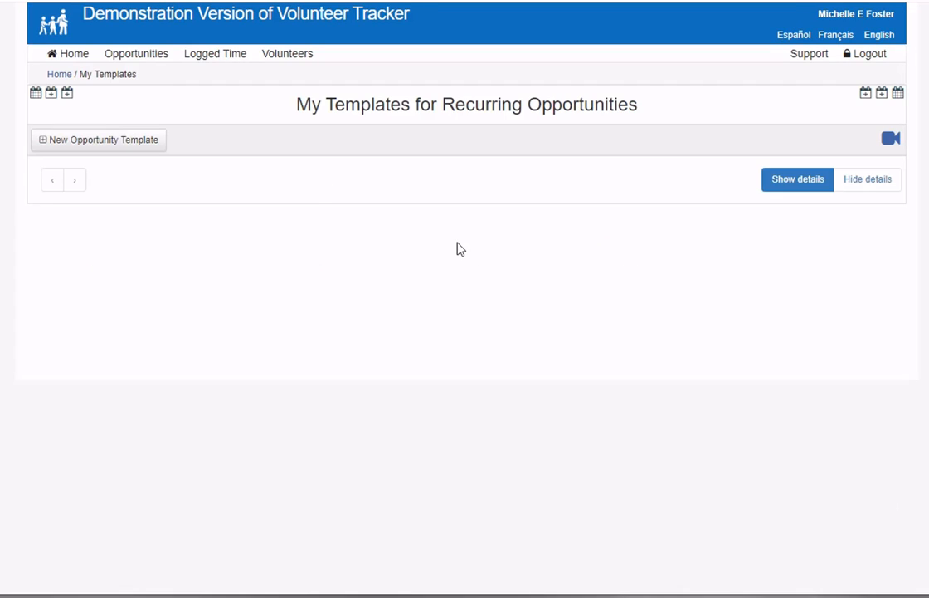
pyautogui.click(115, 148)
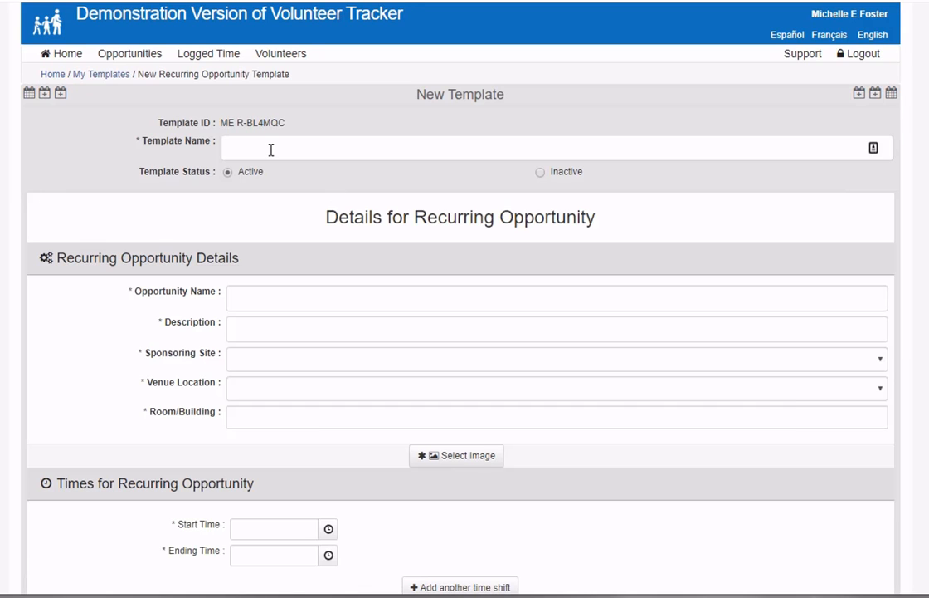
pyautogui.click(271, 149)
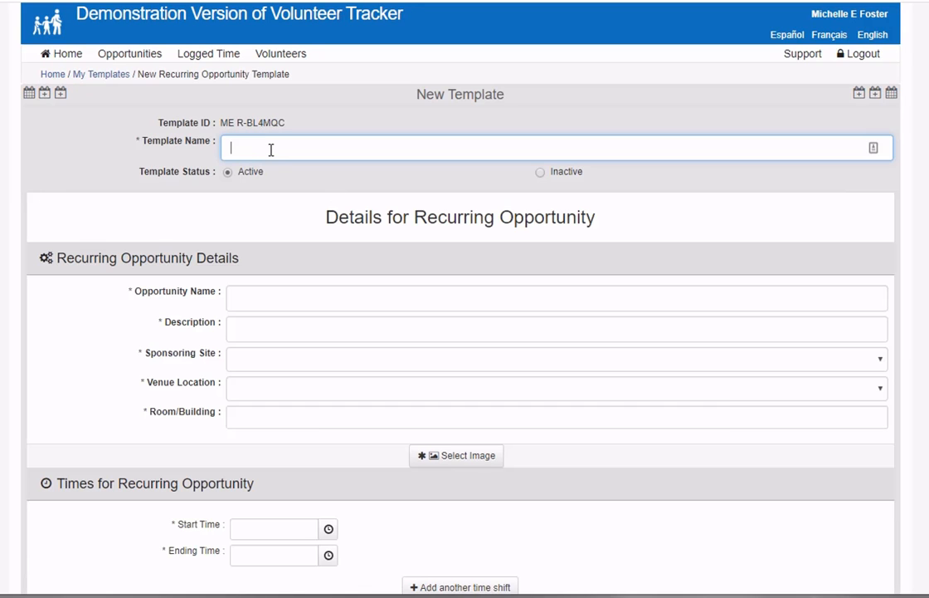
pyautogui.write('Grade 2 Helpers')
# Copy the template name "Grade 2 Helpers" into both the opportunity name and the description
pyautogui.hotkey('ctrl', 'a')
pyautogui.rightClick(287, 147)
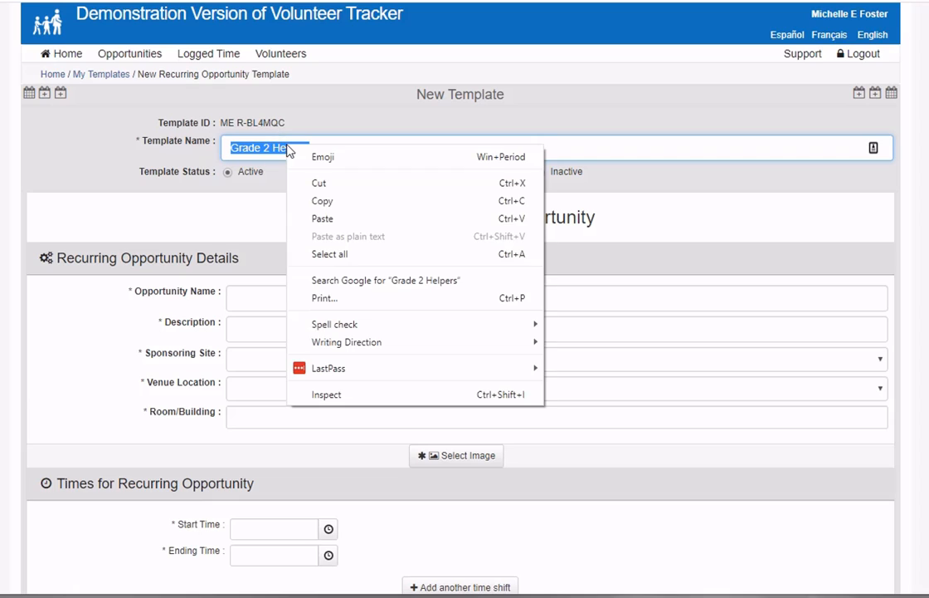
pyautogui.click(323, 204)
pyautogui.click(263, 297)
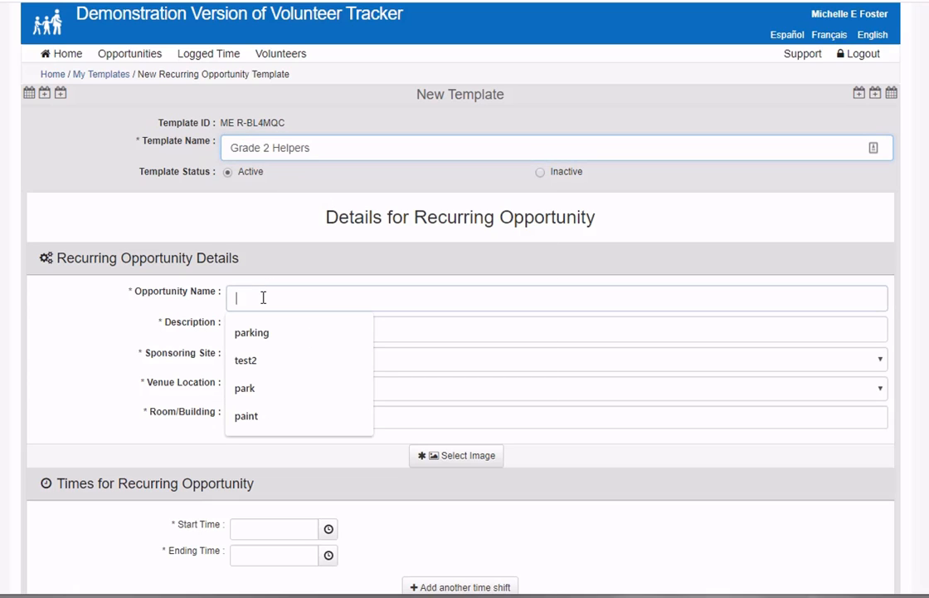
pyautogui.hotkey('ctrl', 'v')
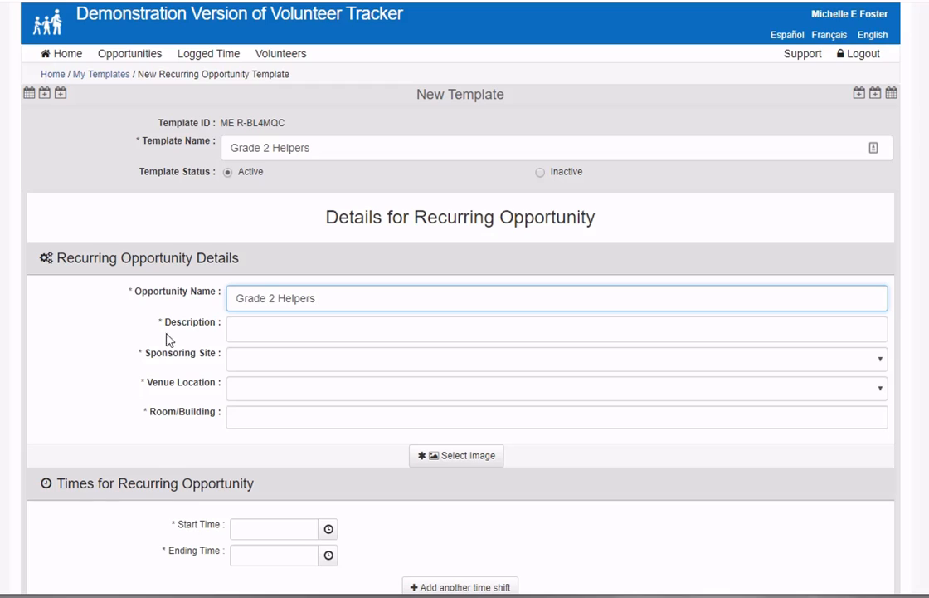
pyautogui.click(257, 328)
pyautogui.hotkey('ctrl', 'v')
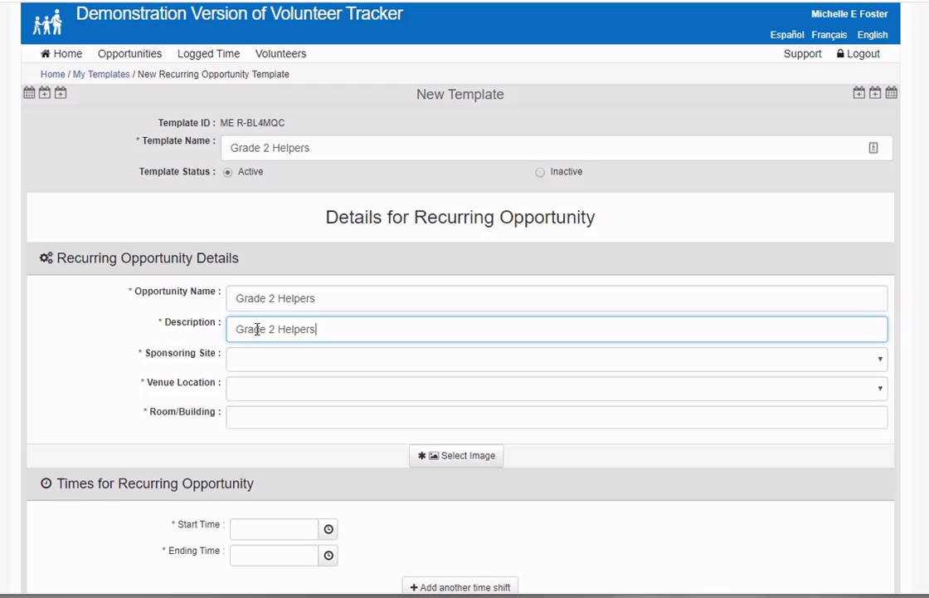
# Append "MASTER COPY" to the template name and set the sponsoring site to 308 Cooleemee Elementary
pyautogui.click(338, 147)
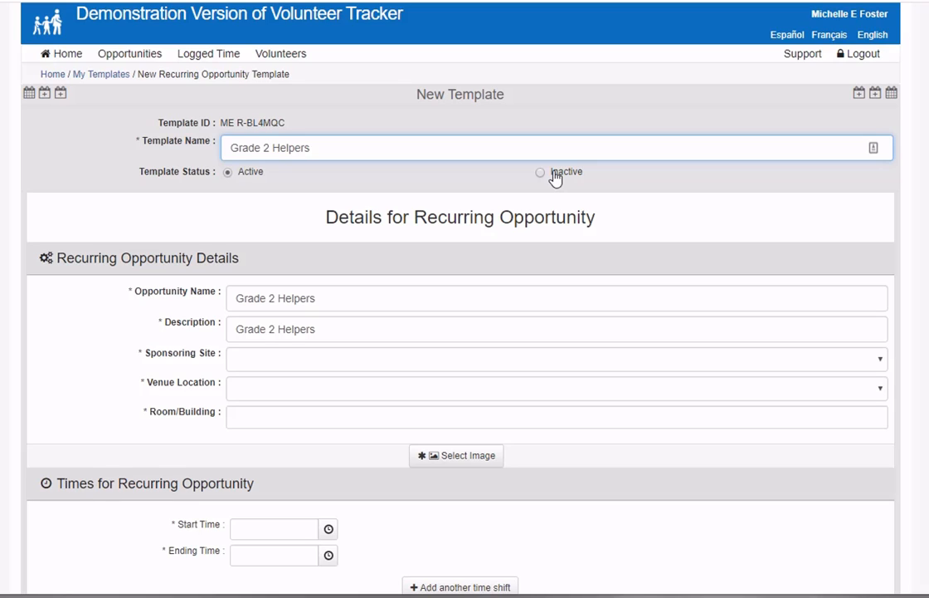
pyautogui.write('MASTER COPY')
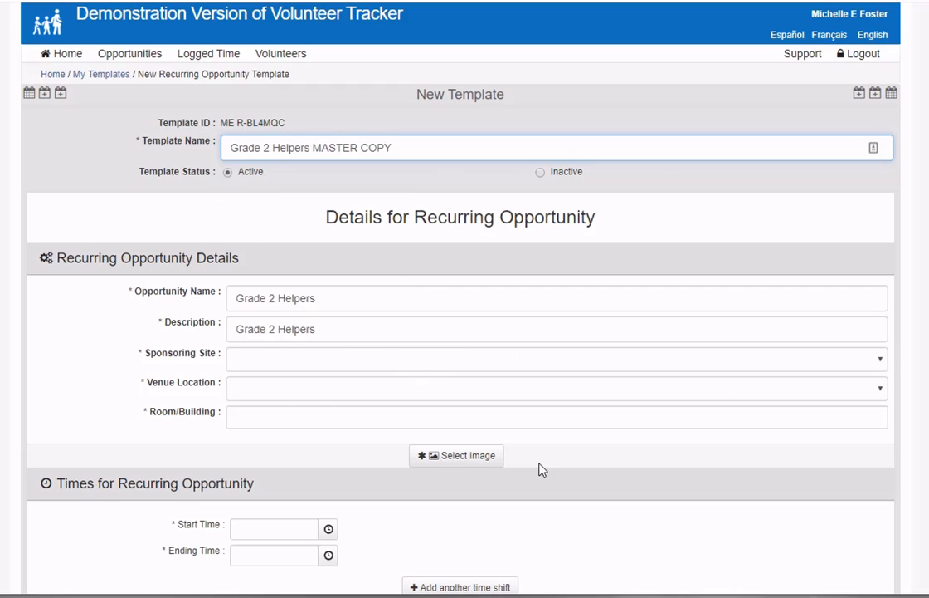
pyautogui.click(302, 365)
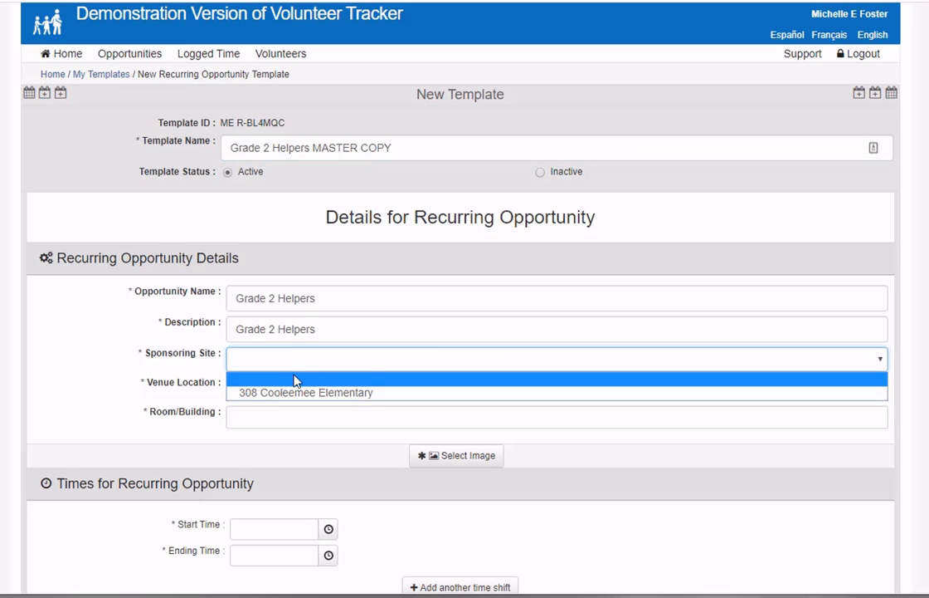
pyautogui.click(287, 392)
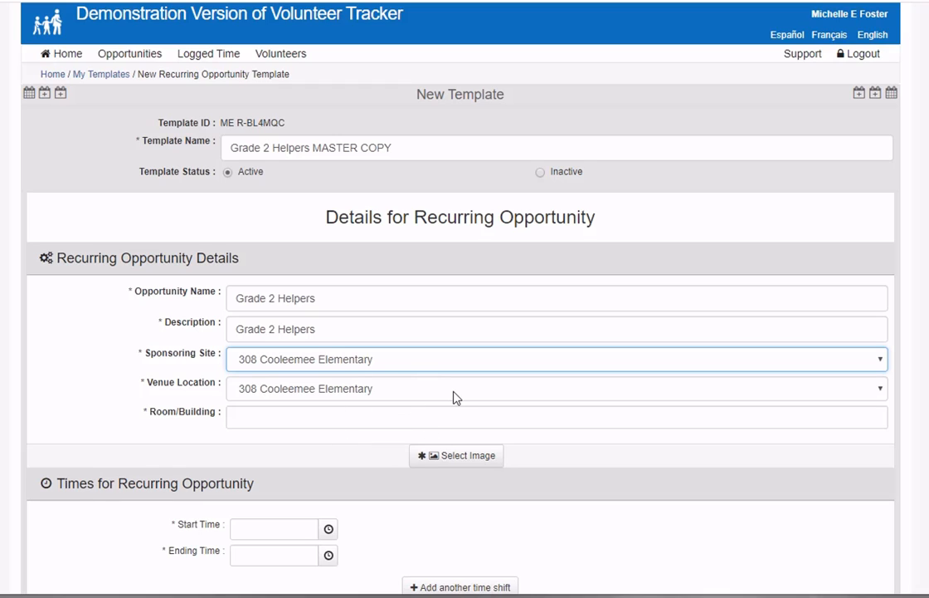
# Enter "Room 202" as the room/building and choose the Apple image for the opportunity
pyautogui.scroll(-2, 390, 375)
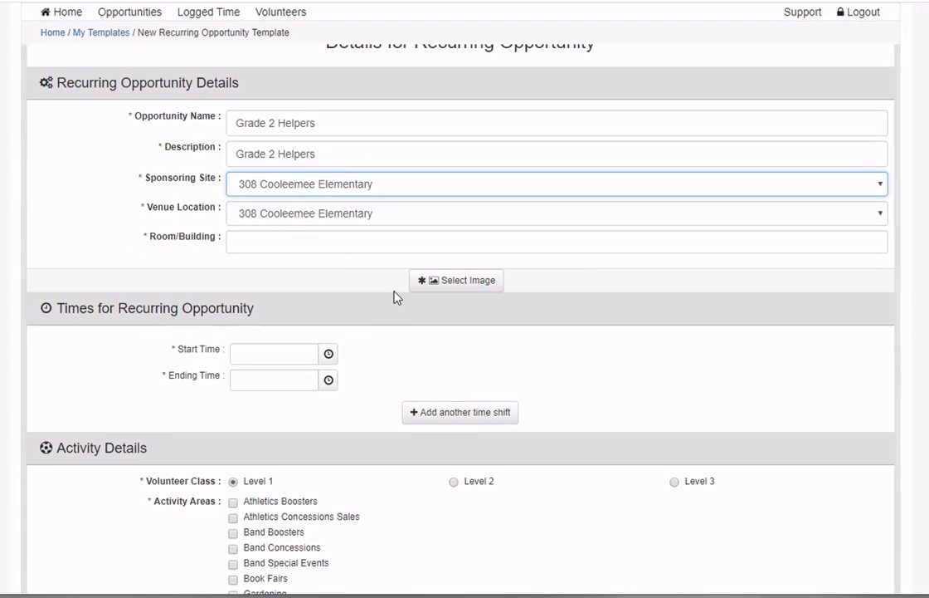
pyautogui.click(323, 242)
pyautogui.write('r')
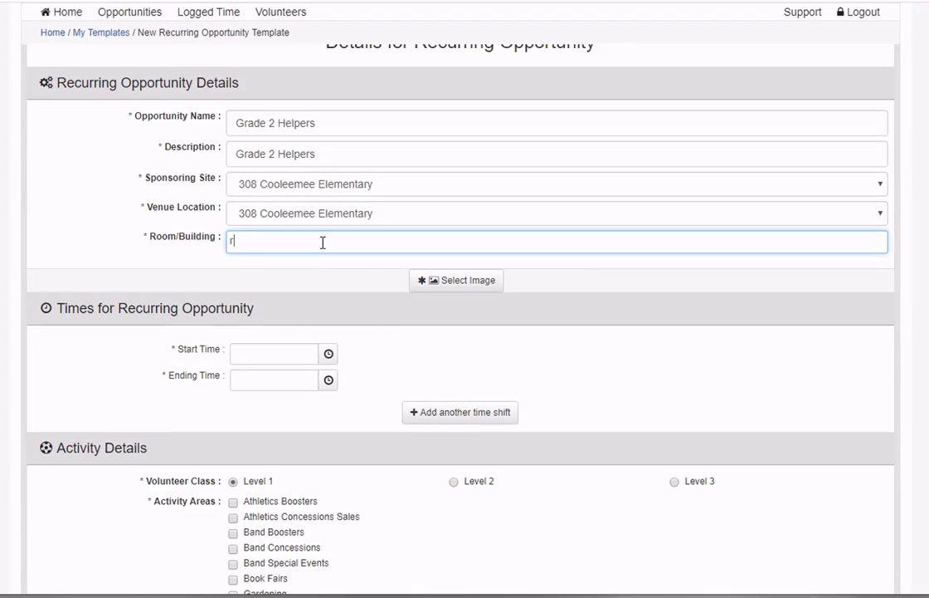
pyautogui.write('m 2')
pyautogui.press('BackSpace')
pyautogui.press('BackSpace')
pyautogui.press('BackSpace')
pyautogui.write('oom 20')
pyautogui.click(290, 272)
pyautogui.click(474, 283)
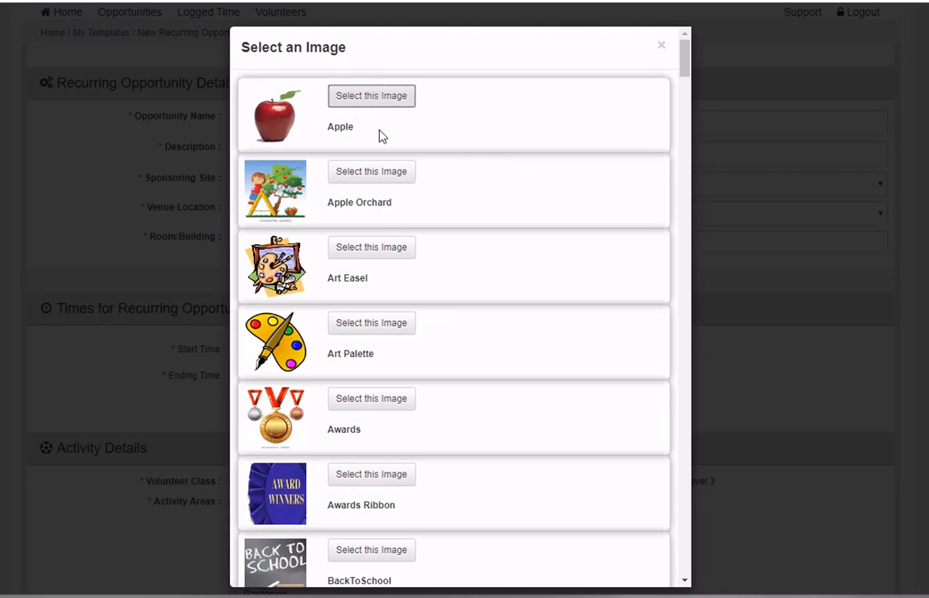
pyautogui.click(371, 95)
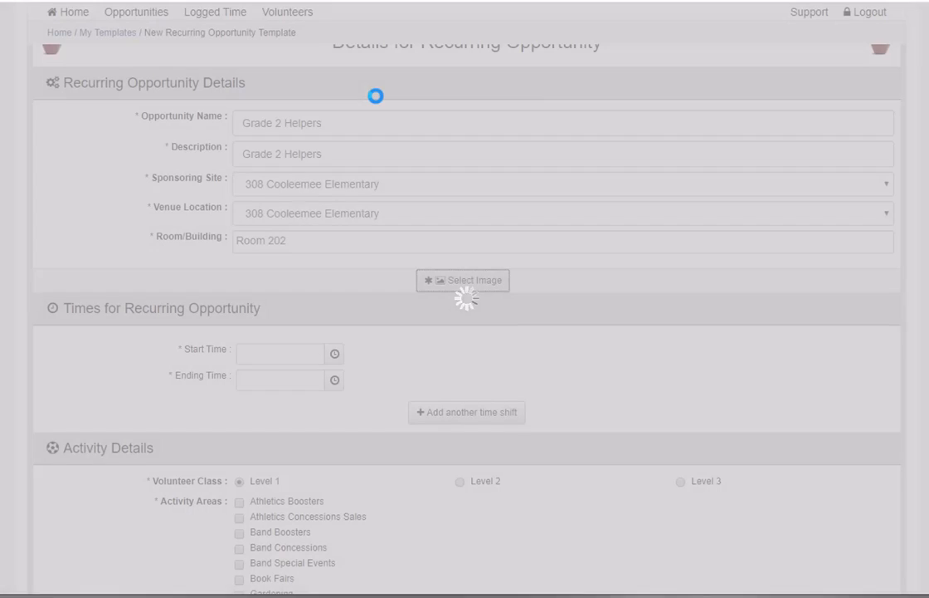
# Set the first shift to start at 11:00 AM and end at 12:00 PM
pyautogui.click(329, 356)
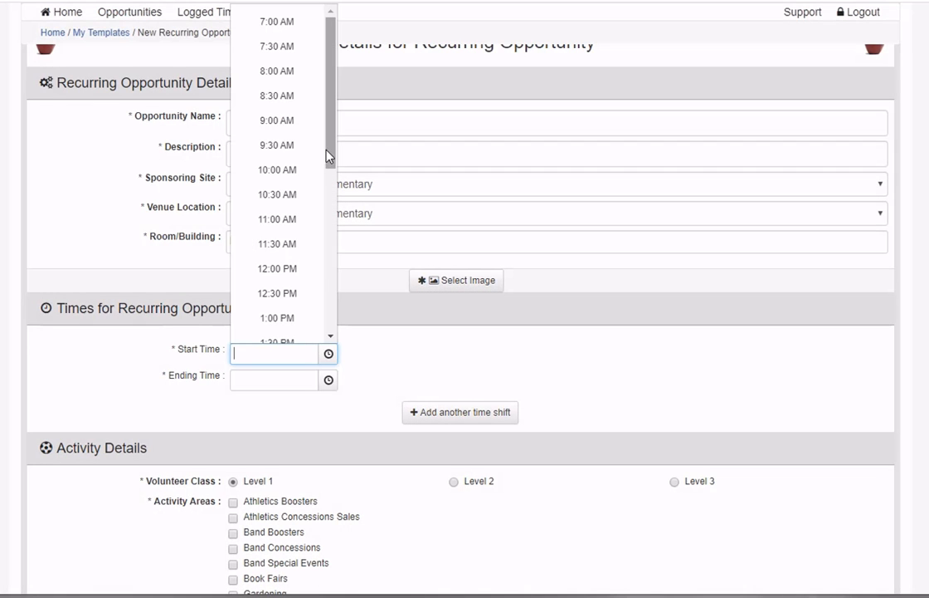
pyautogui.click(287, 222)
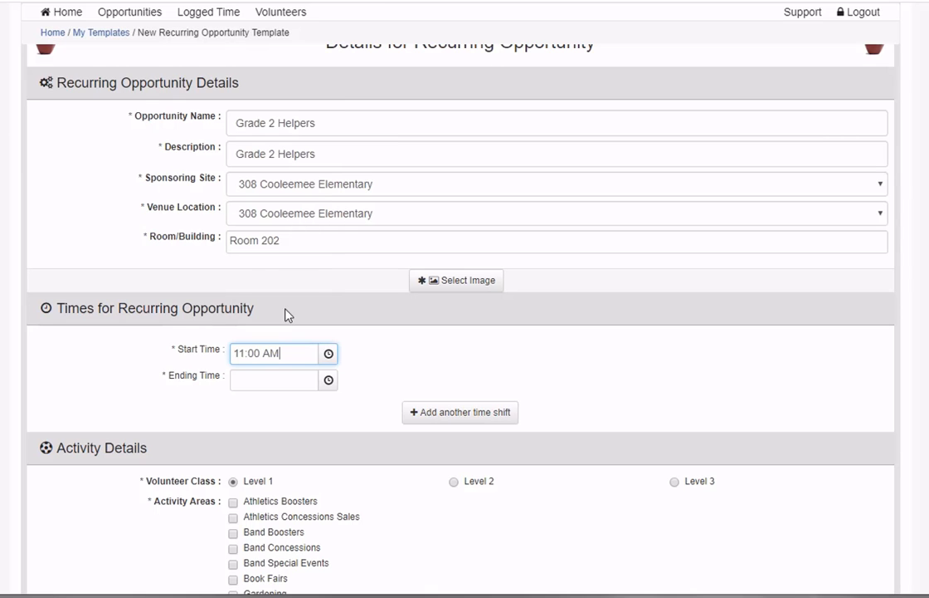
pyautogui.click(329, 381)
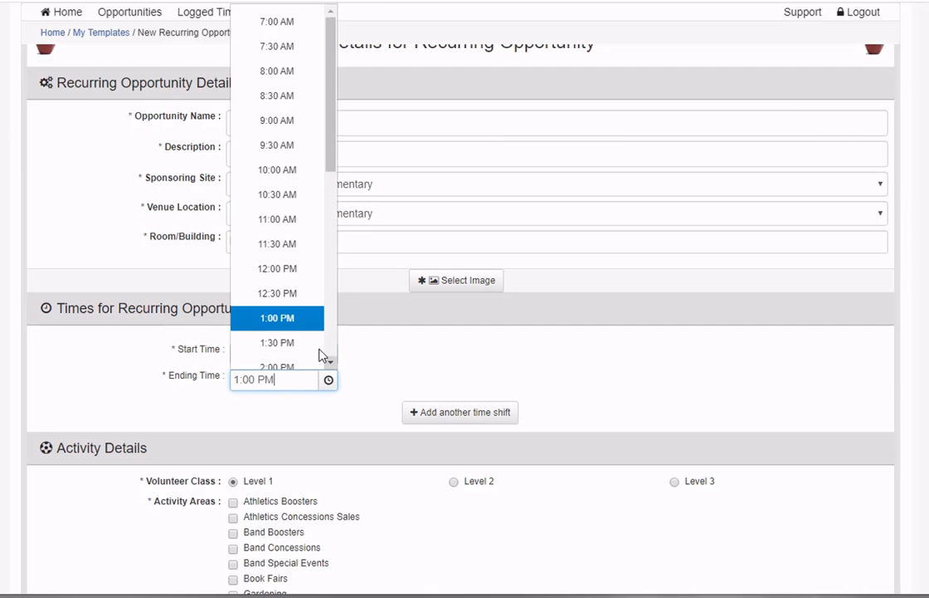
pyautogui.click(277, 268)
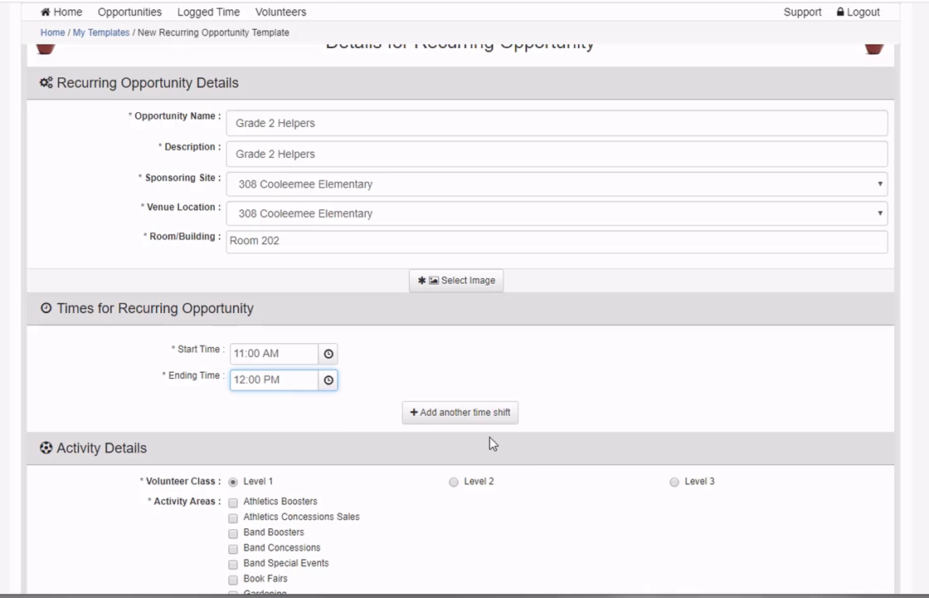
# Add a second time shift that starts at 2:30 PM and ends at 3:30 PM
pyautogui.scroll(-1, 566, 394)
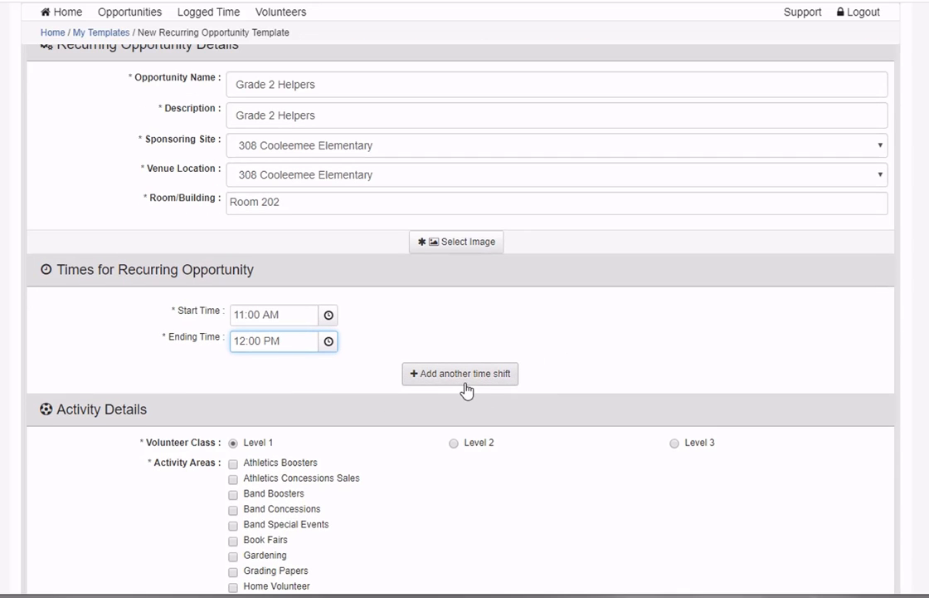
pyautogui.click(465, 380)
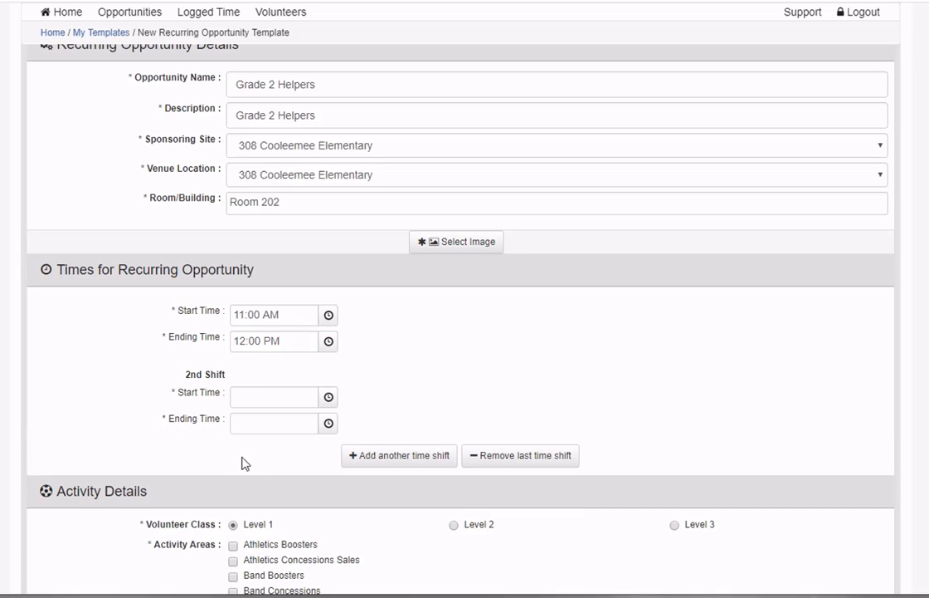
pyautogui.click(329, 399)
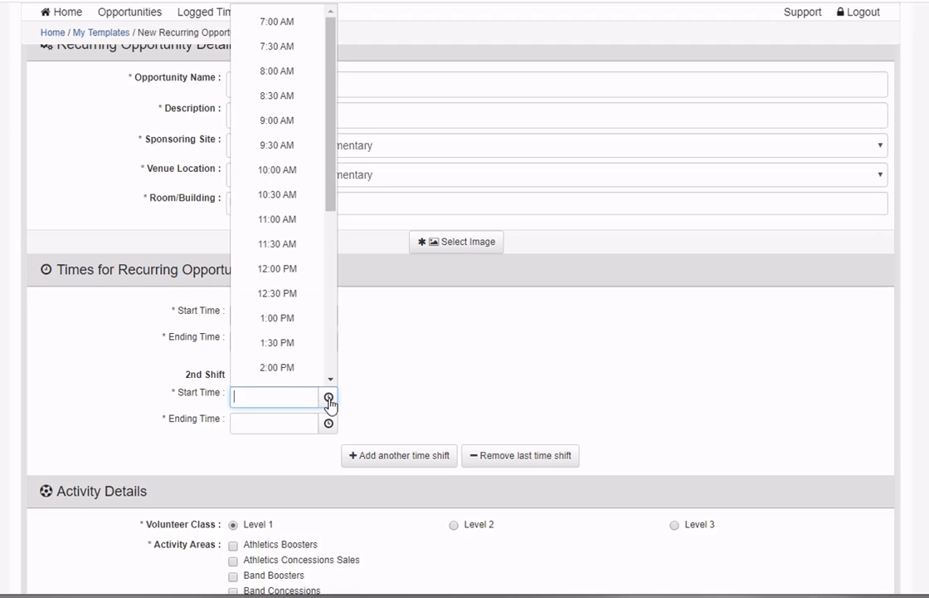
pyautogui.scroll(-1, 326, 223)
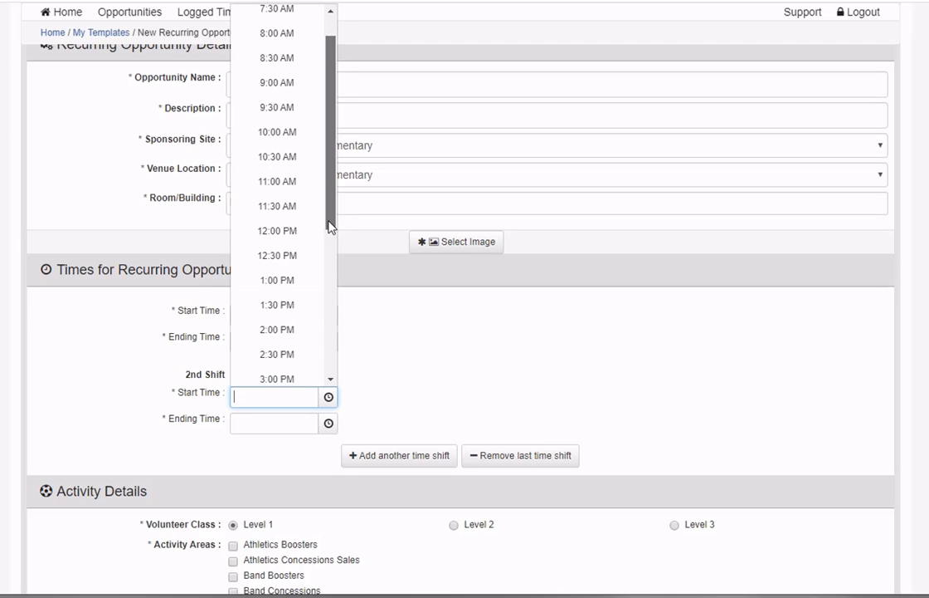
pyautogui.click(273, 357)
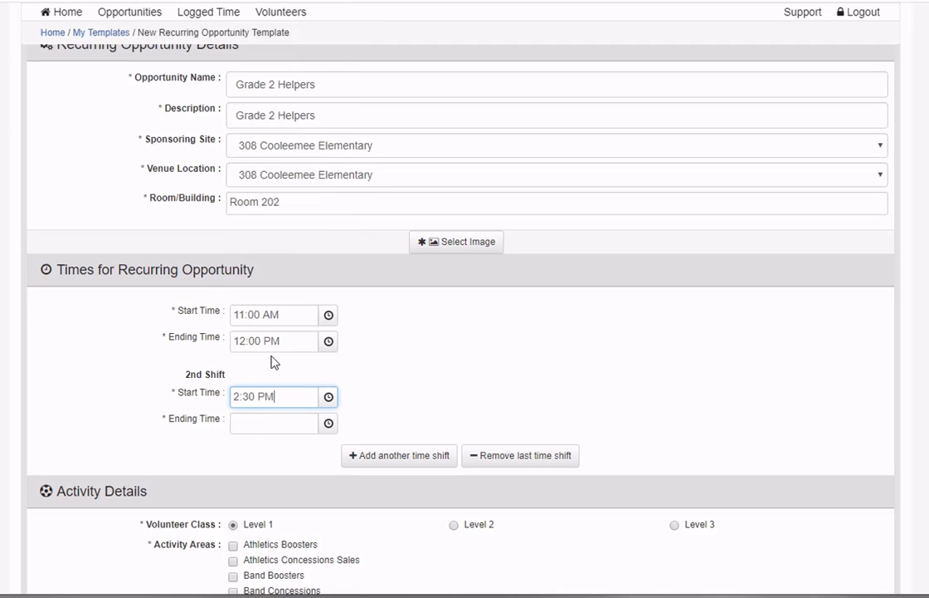
pyautogui.click(329, 424)
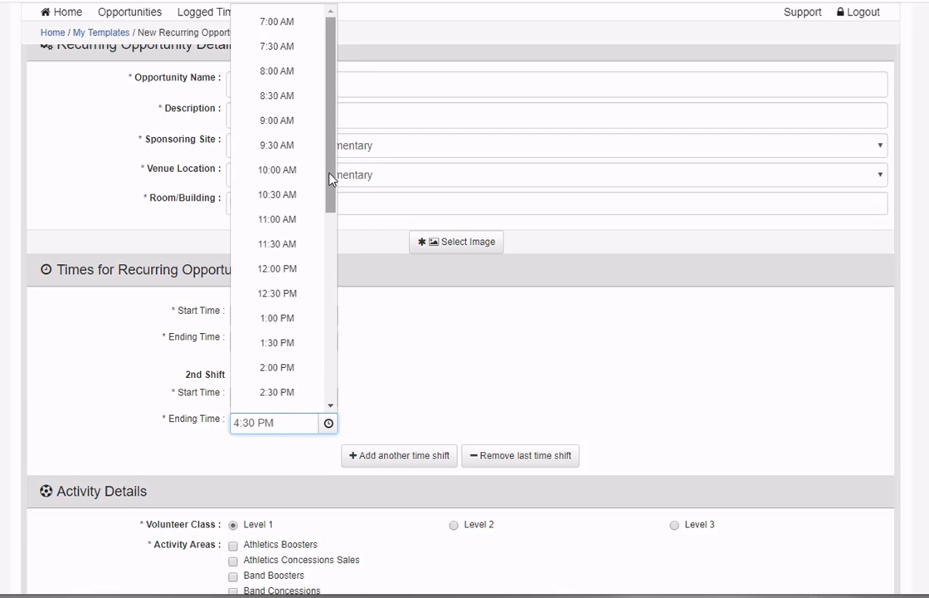
pyautogui.scroll(-1, 329, 174)
pyautogui.scroll(-3, 345, 249)
pyautogui.click(336, 254)
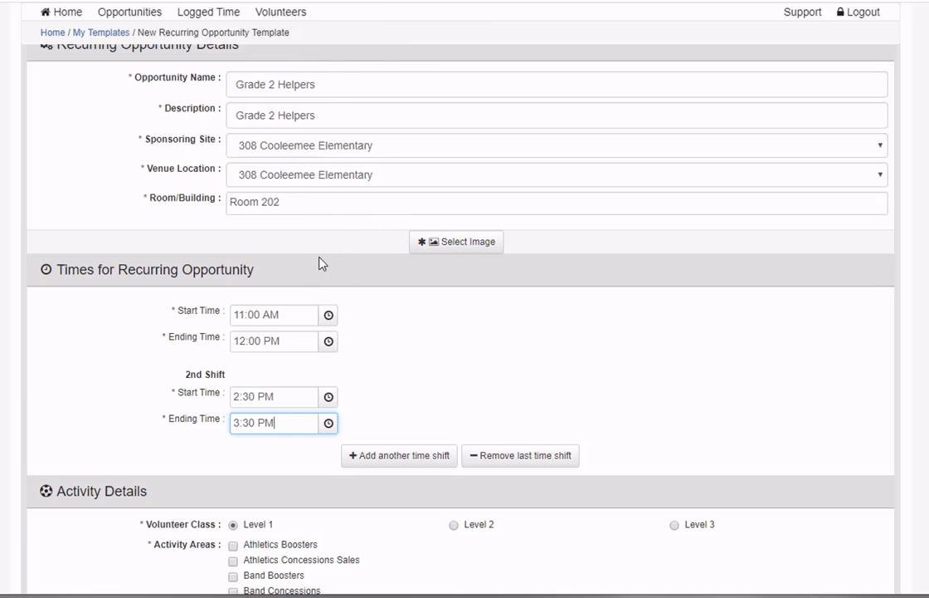
# Fill in the activity details with volunteer class Level 2, areas Student Mentor and Classroom Projects, and Student Mentor as primary activity
pyautogui.scroll(-4, 739, 374)
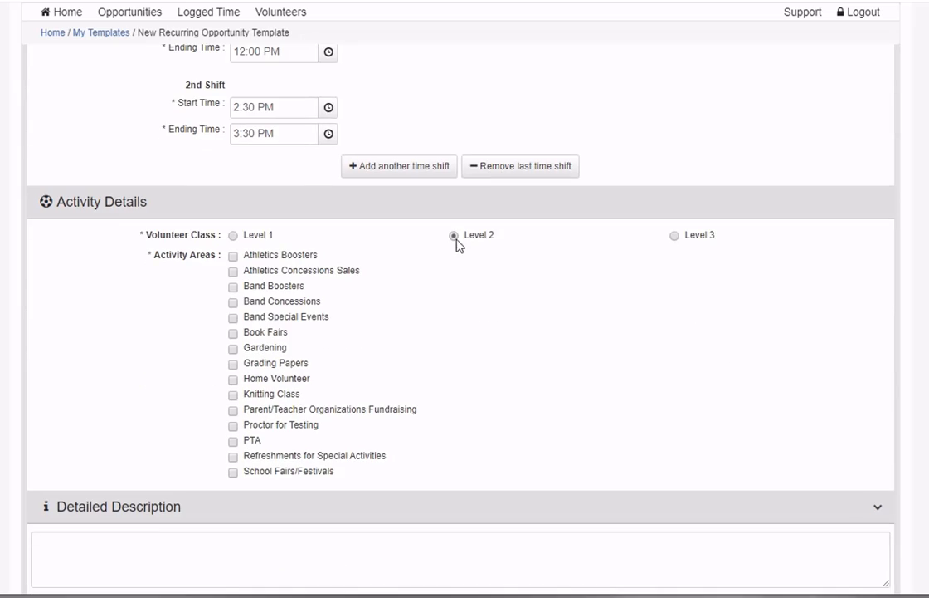
pyautogui.click(453, 236)
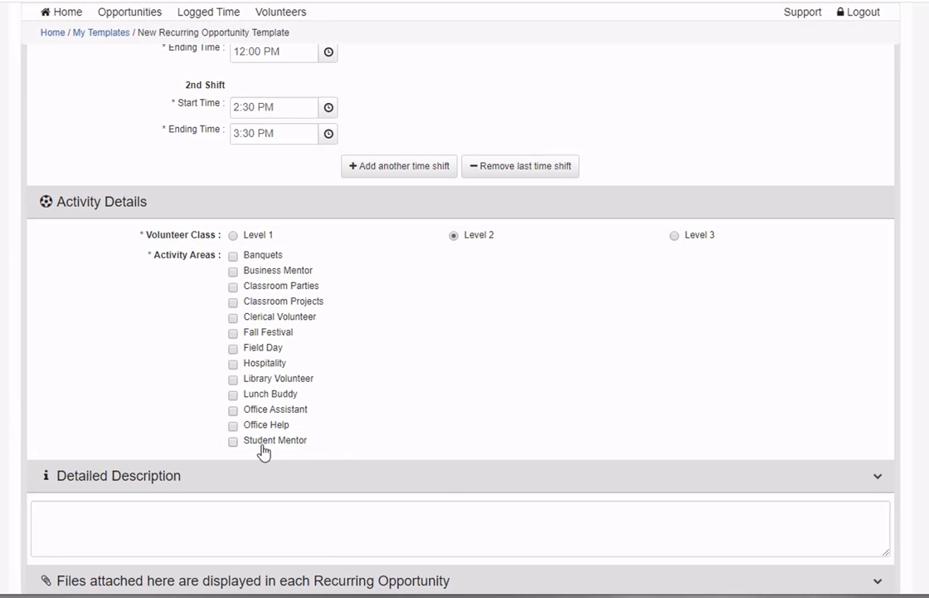
pyautogui.click(234, 441)
pyautogui.click(234, 302)
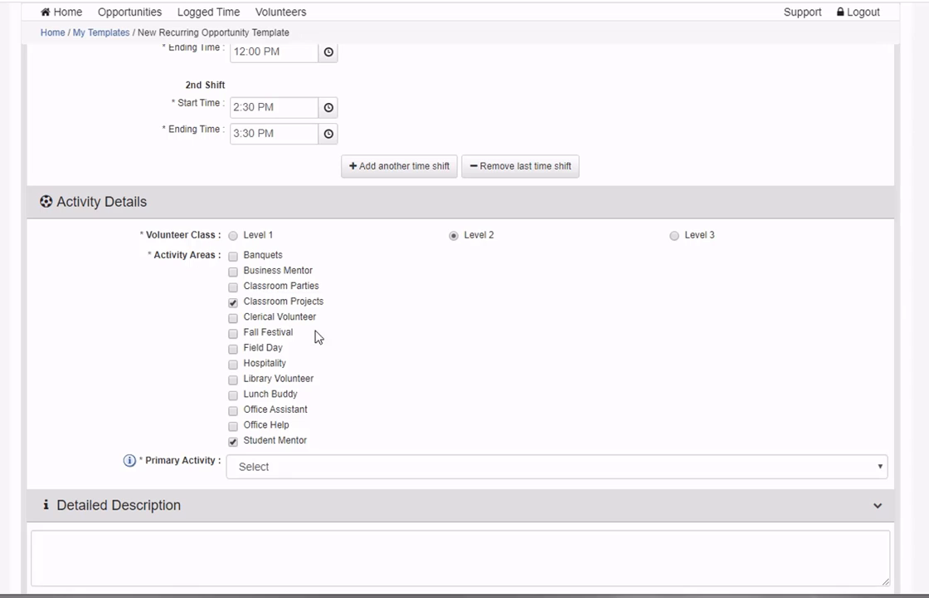
pyautogui.click(370, 471)
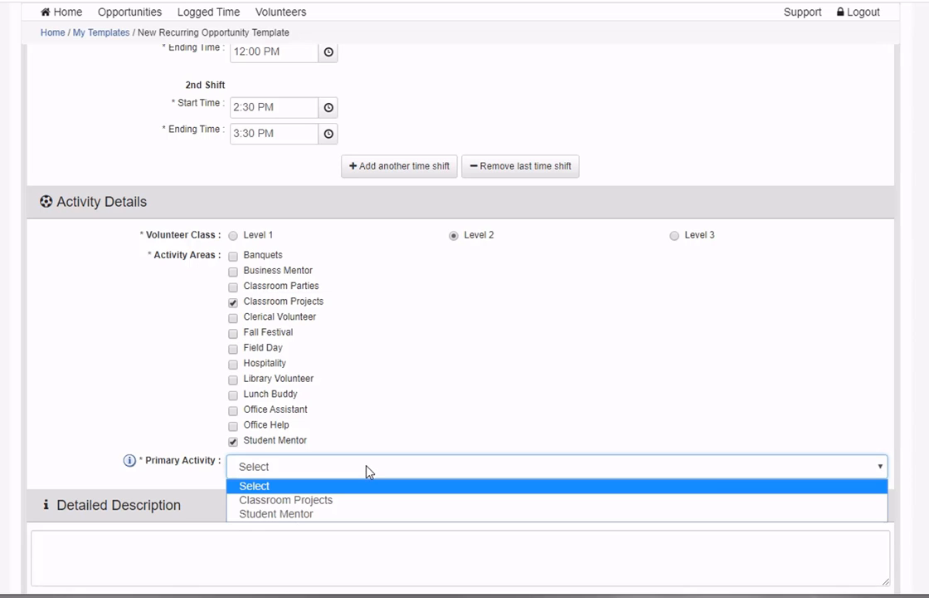
pyautogui.click(333, 516)
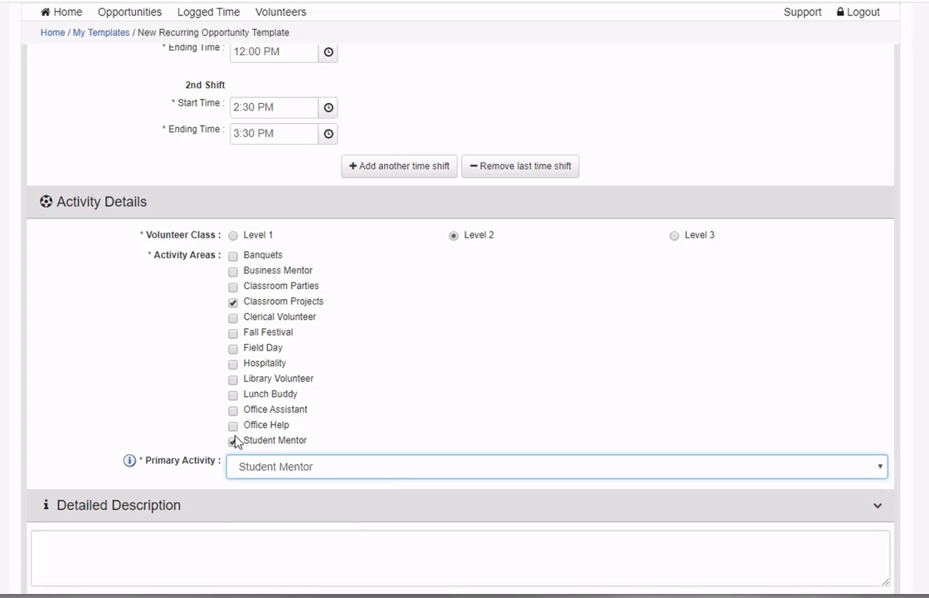
# Paste the prepared text about one-on-one assistance in the morning and afternoon shifts into the detailed description
pyautogui.scroll(-1, 96, 358)
pyautogui.scroll(-3, 96, 358)
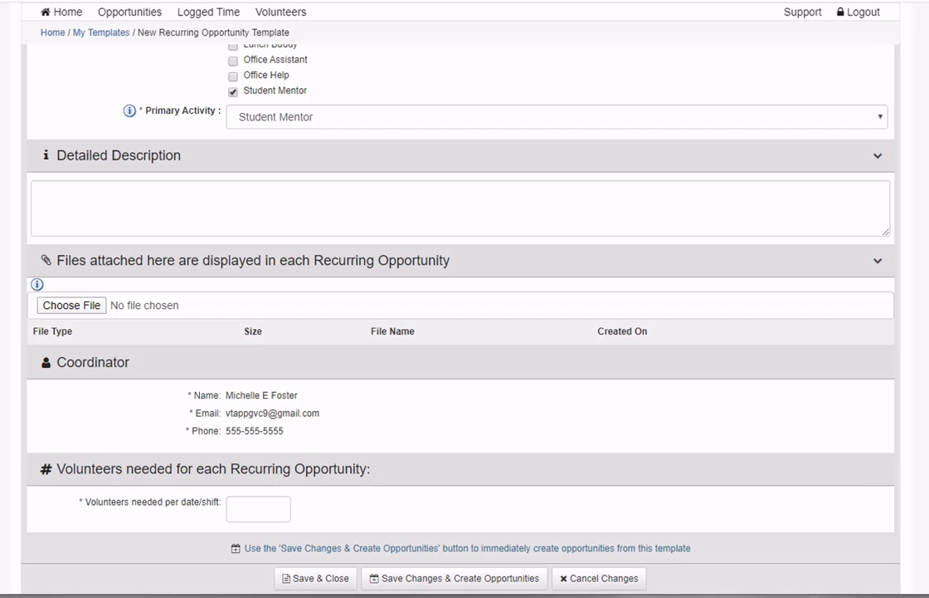
pyautogui.click(532, 214)
pyautogui.hotkey('ctrl', 'v')
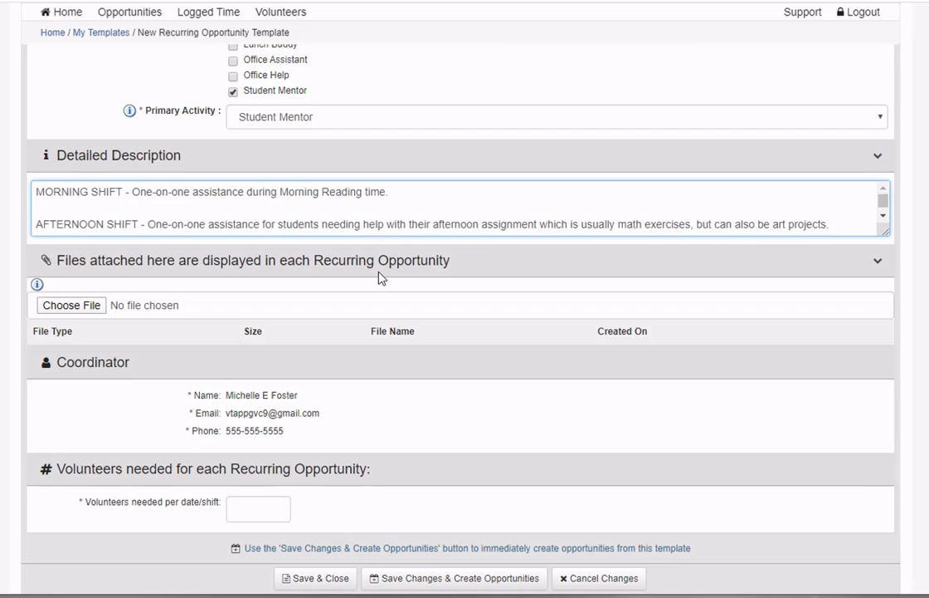
# Set the volunteers needed per date/shift to 2, then save and close the recurring opportunity template
pyautogui.scroll(1, 381, 275)
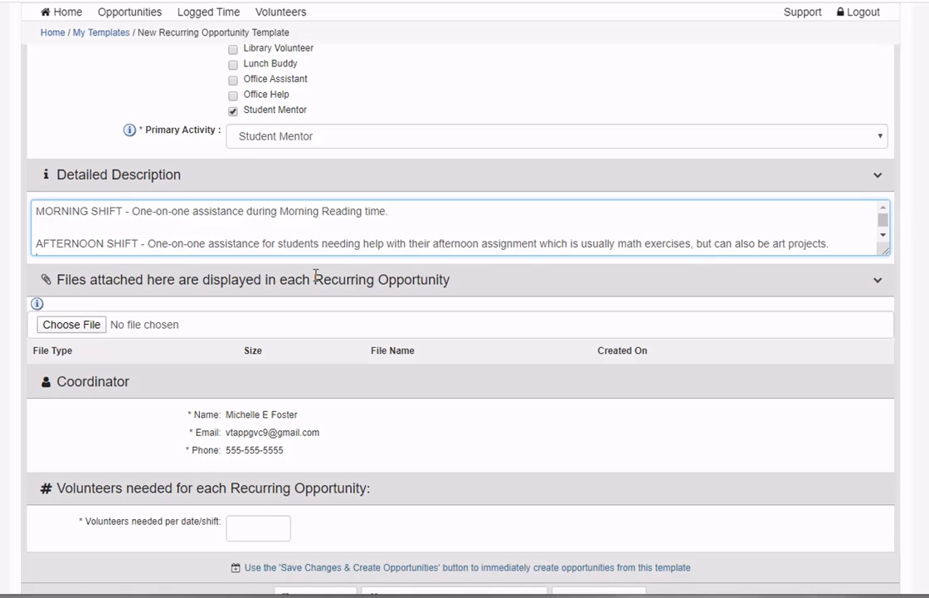
pyautogui.scroll(-1, 440, 463)
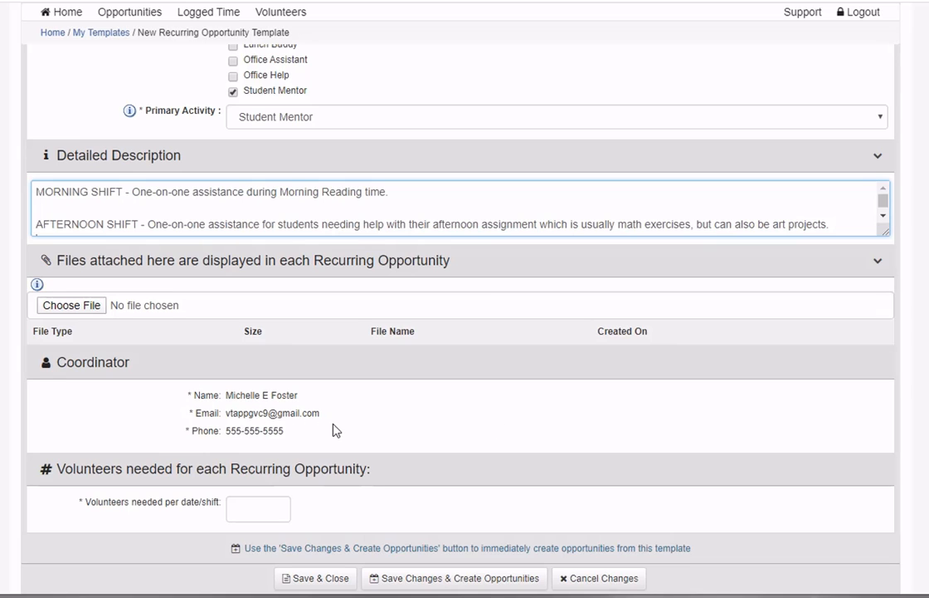
pyautogui.click(270, 509)
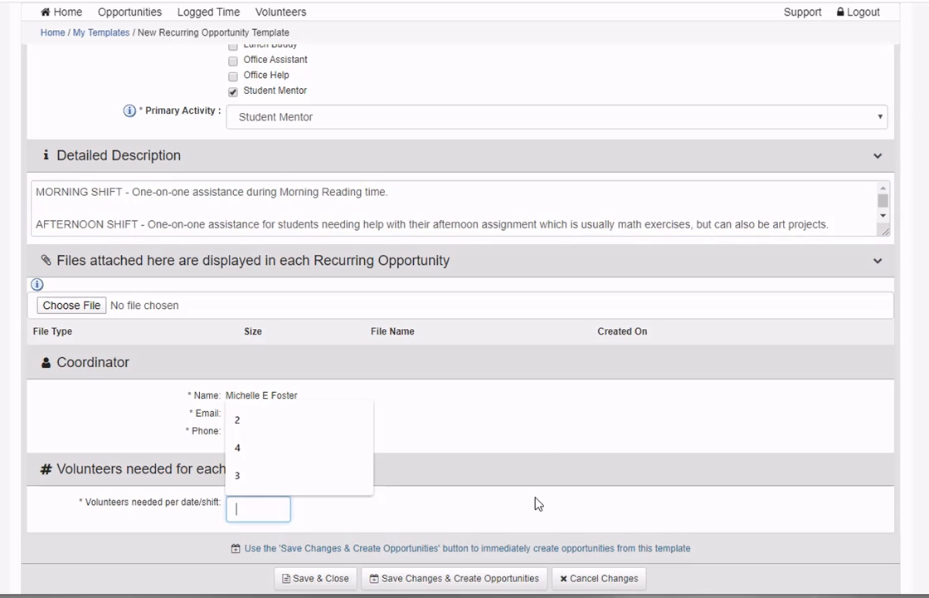
pyautogui.write('2')
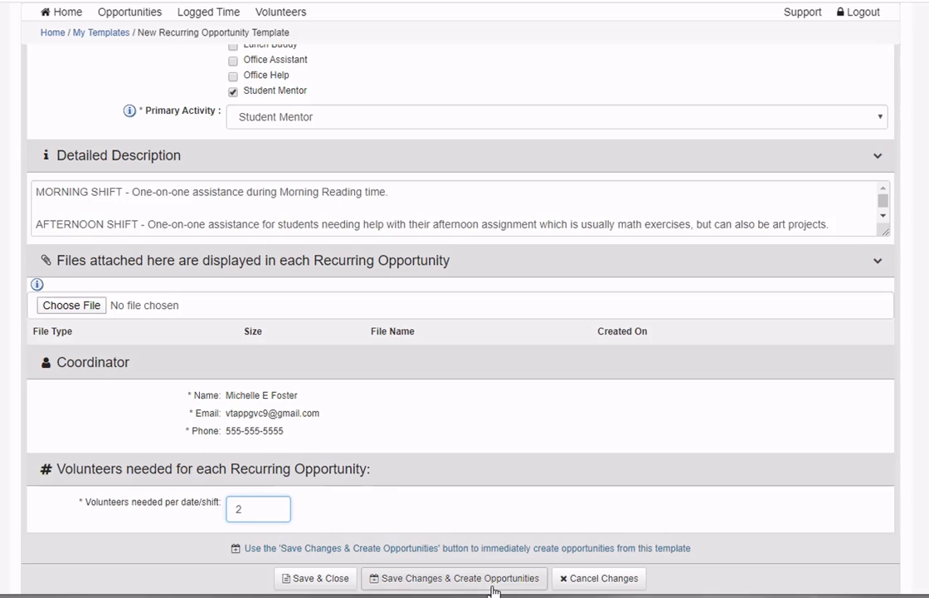
pyautogui.click(322, 584)
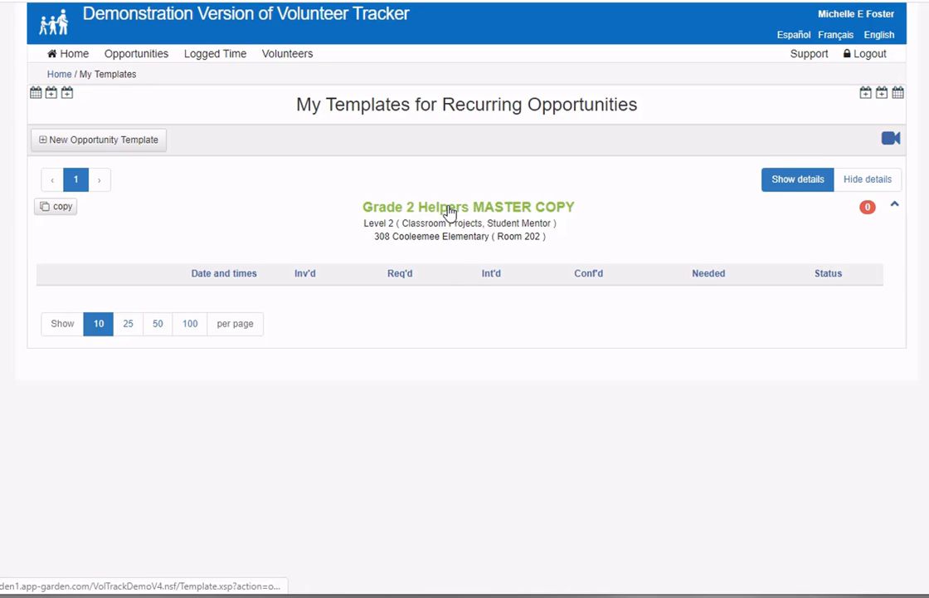
# Return to the home page and open the Grade 2 Helpers MASTER COPY template from My Templates
pyautogui.click(58, 77)
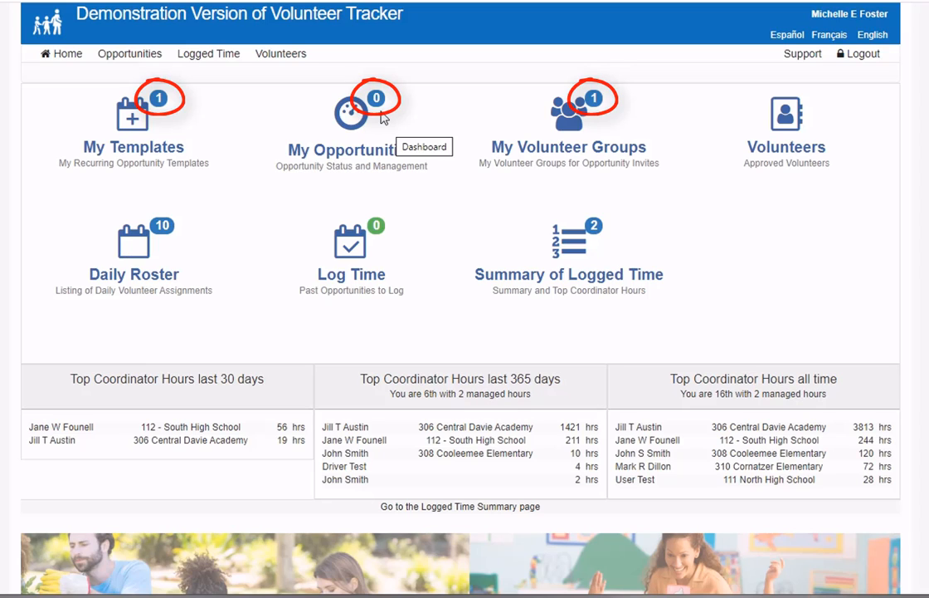
pyautogui.click(149, 155)
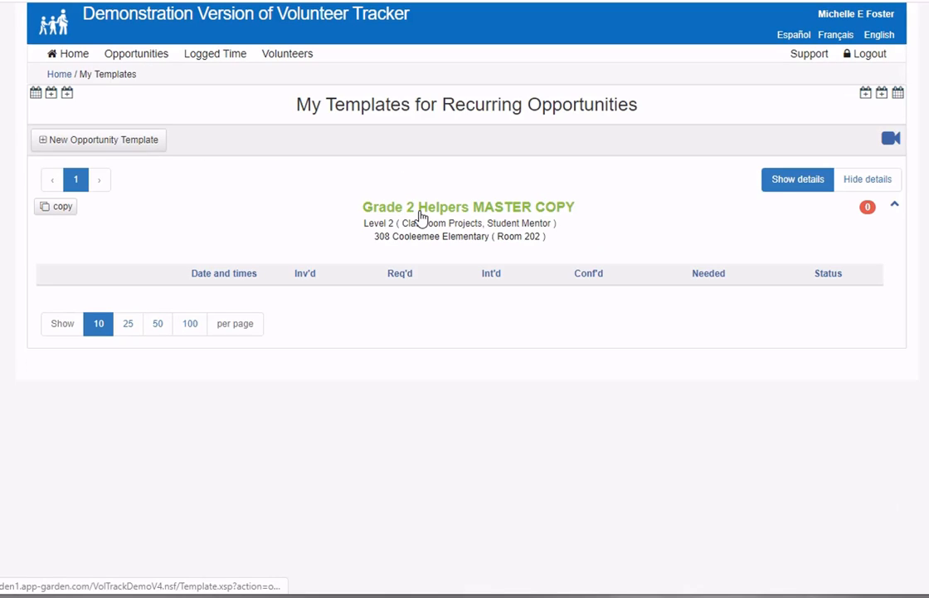
pyautogui.click(503, 210)
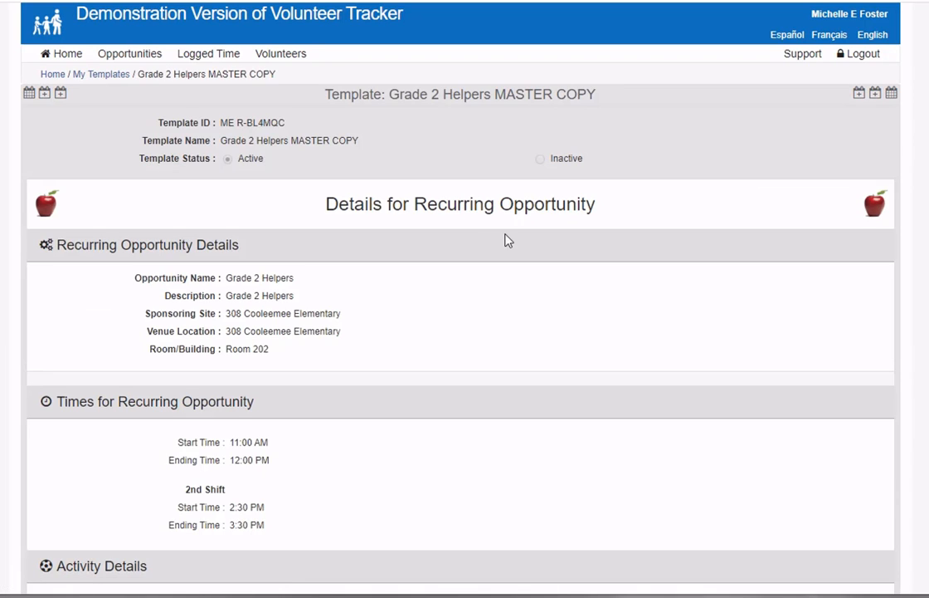
pyautogui.scroll(-5, 529, 315)
pyautogui.scroll(-1, 524, 317)
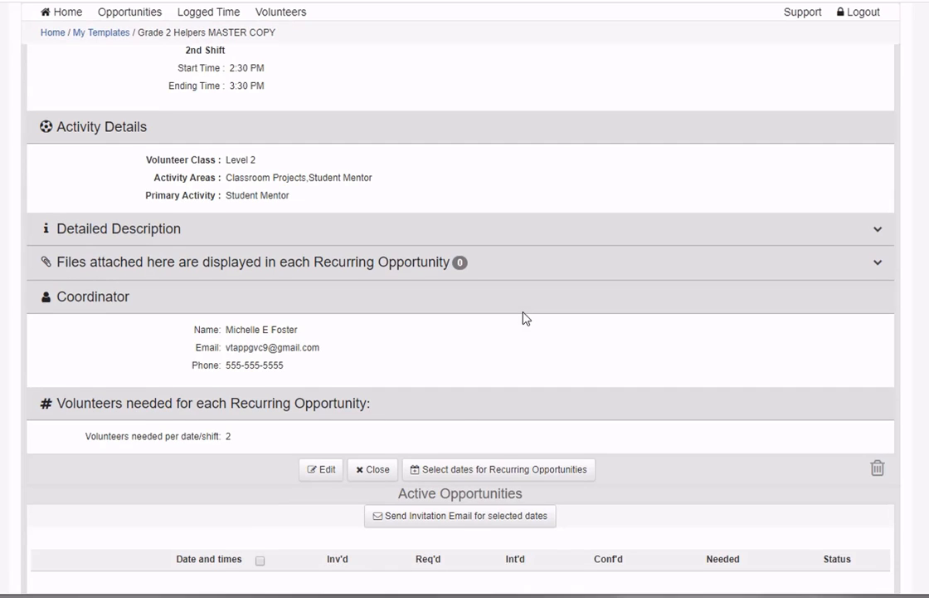
# Create recurring opportunities from the template for every Monday, Wednesday and Friday from January 27 to February 14, 2020
pyautogui.click(526, 480)
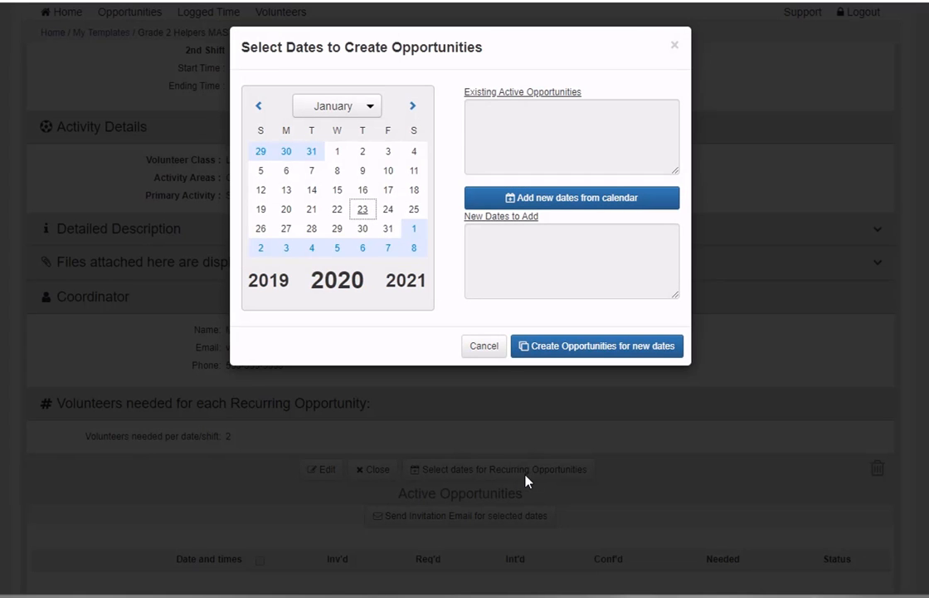
pyautogui.click(287, 231)
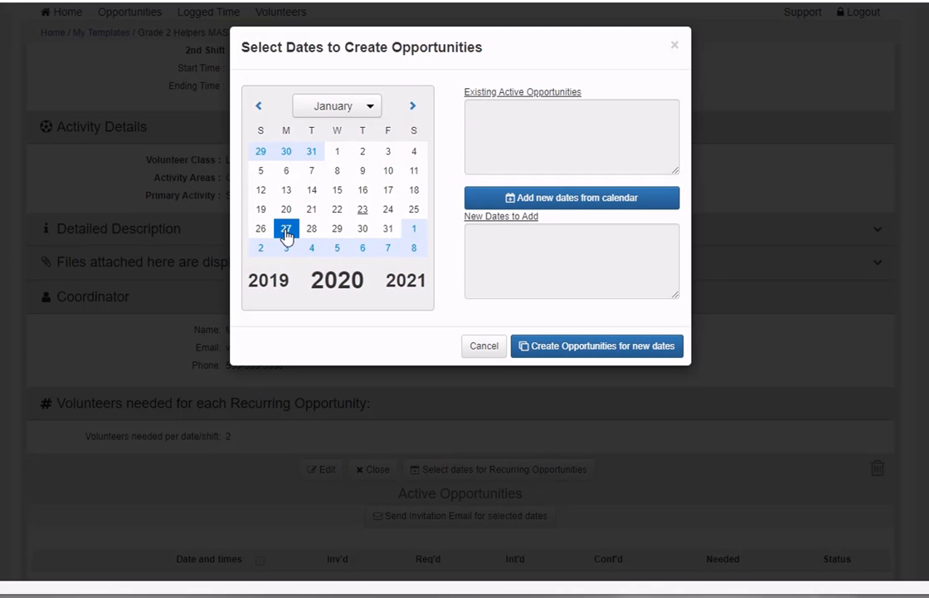
pyautogui.click(338, 232)
pyautogui.click(387, 231)
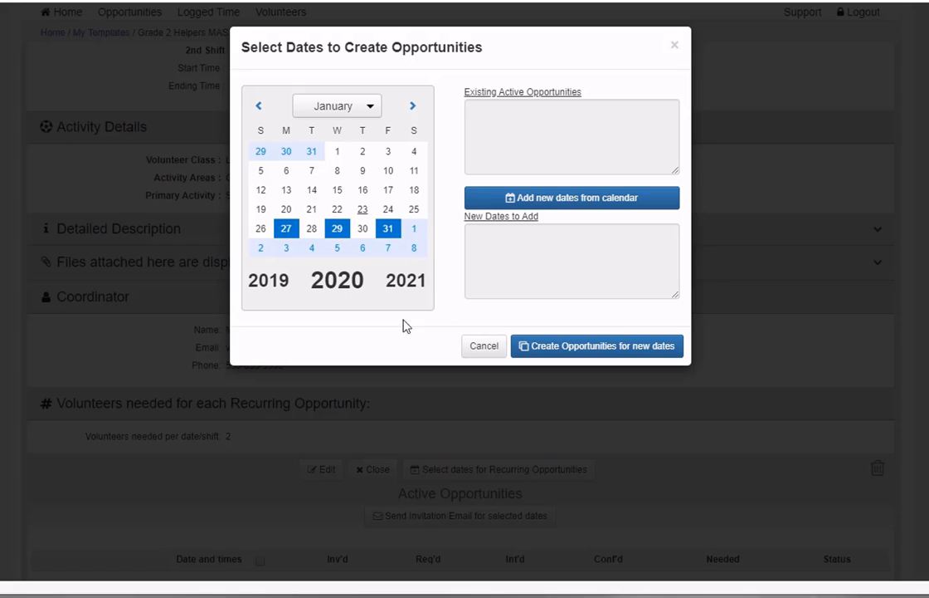
pyautogui.click(285, 248)
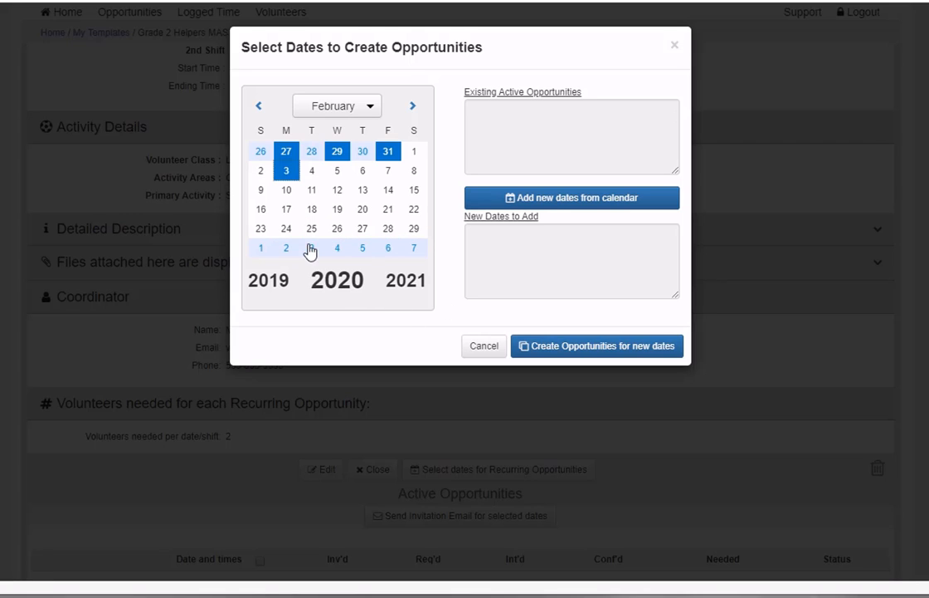
pyautogui.click(338, 173)
pyautogui.click(387, 172)
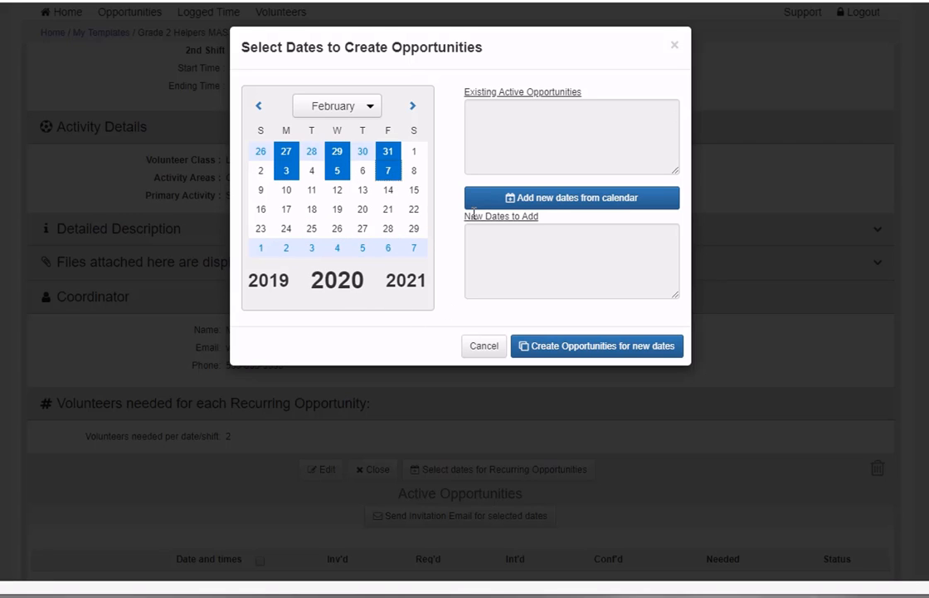
pyautogui.click(286, 190)
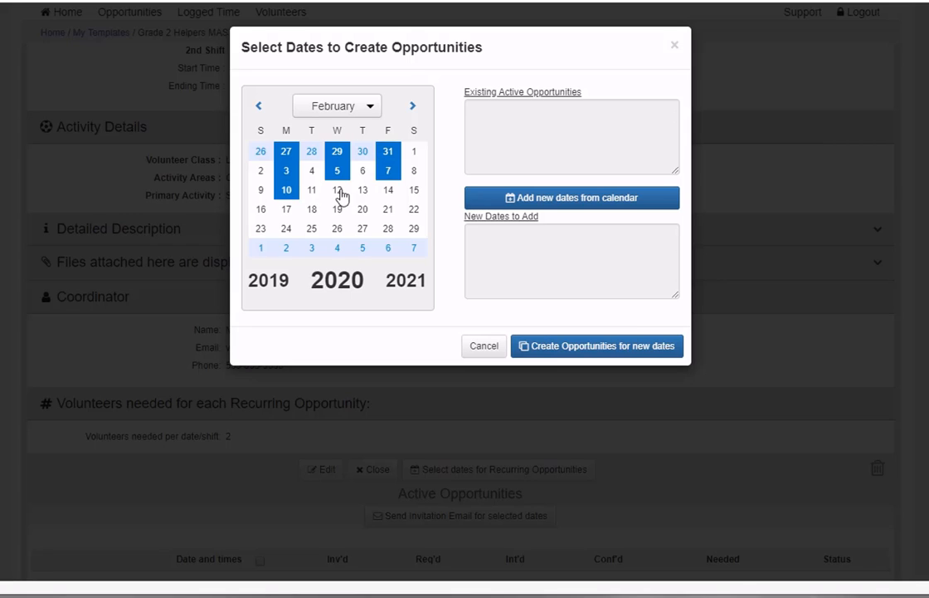
pyautogui.click(337, 190)
pyautogui.click(388, 190)
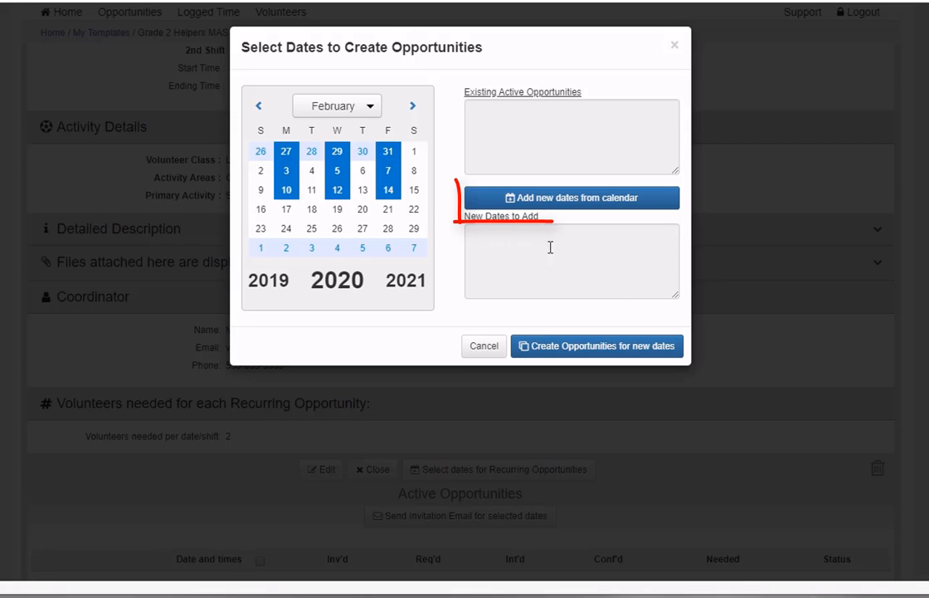
pyautogui.click(644, 204)
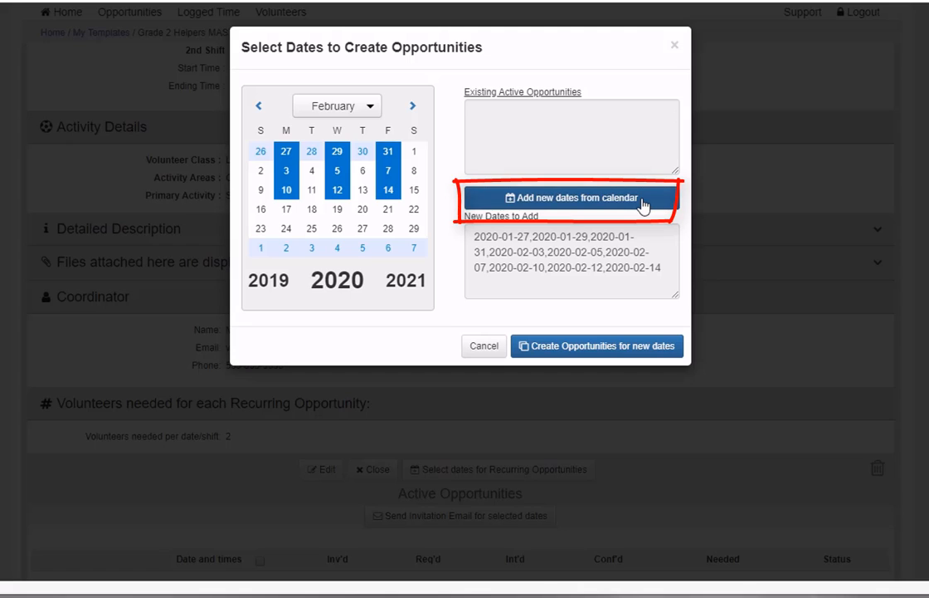
pyautogui.click(626, 346)
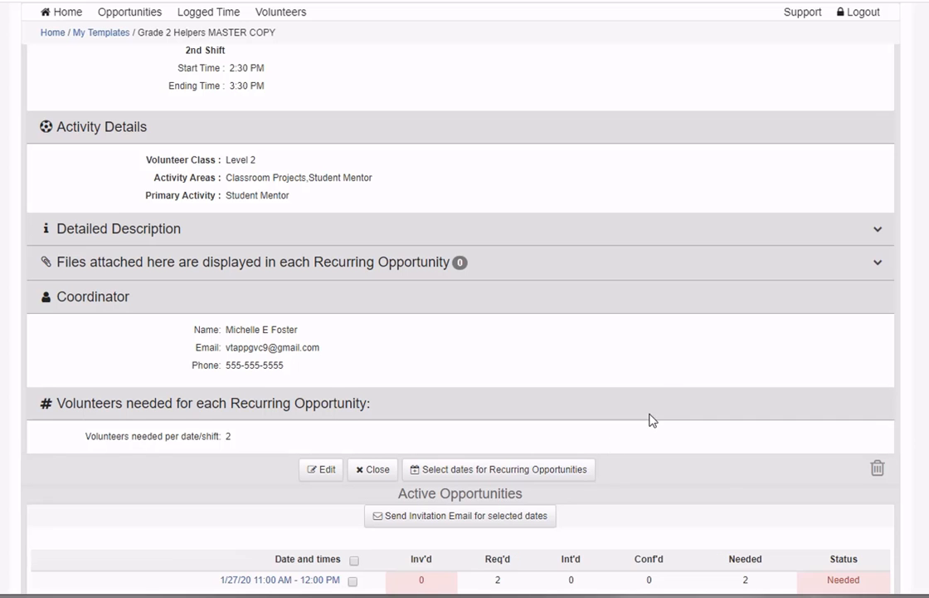
# Select all dates and shifts under Active Opportunities and start an invitation email for them
pyautogui.scroll(-4, 649, 419)
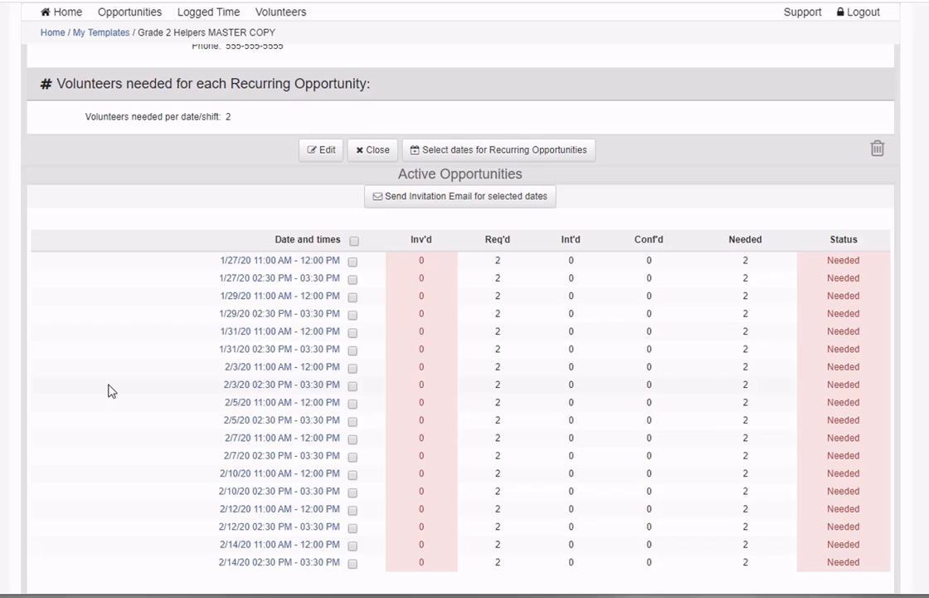
pyautogui.click(352, 262)
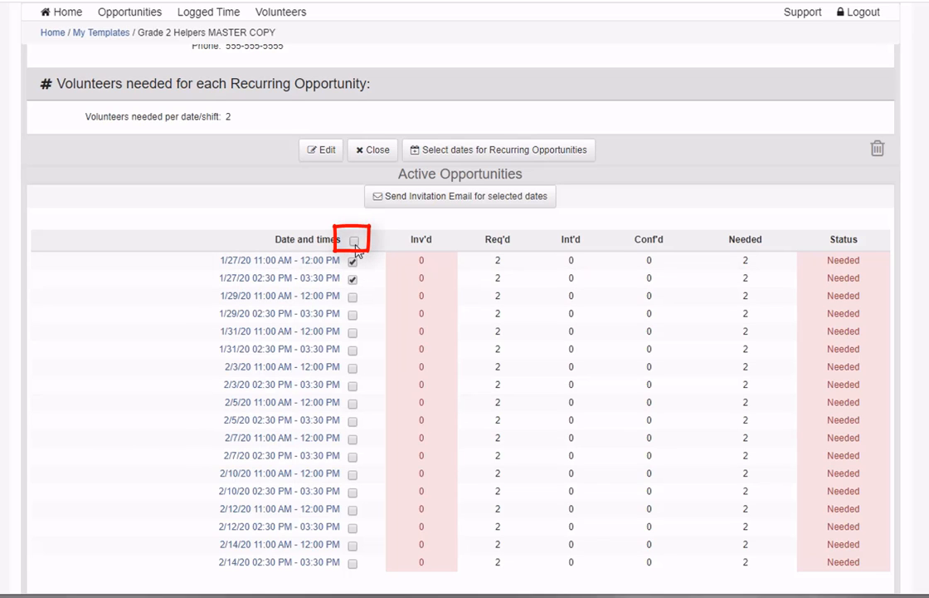
pyautogui.click(355, 241)
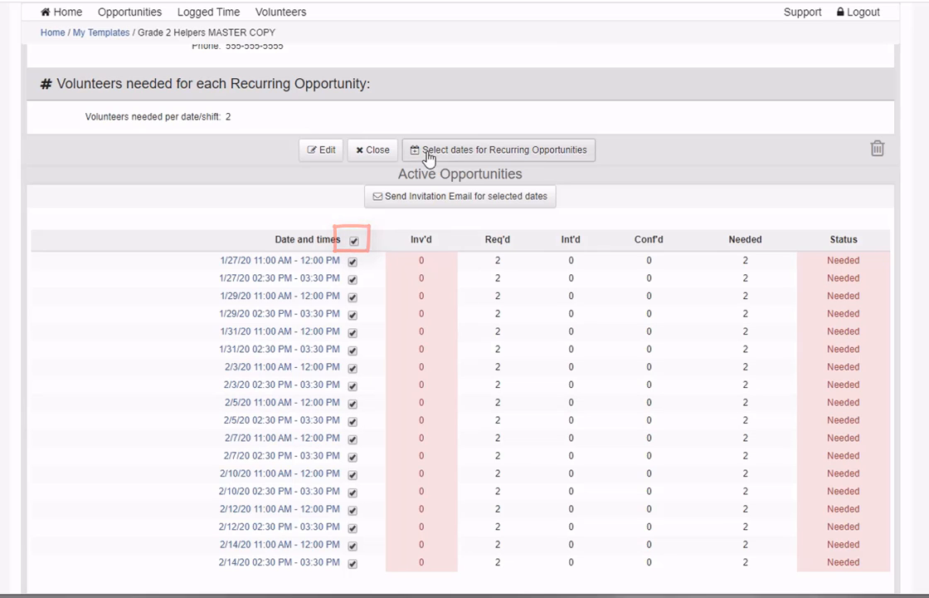
pyautogui.click(475, 203)
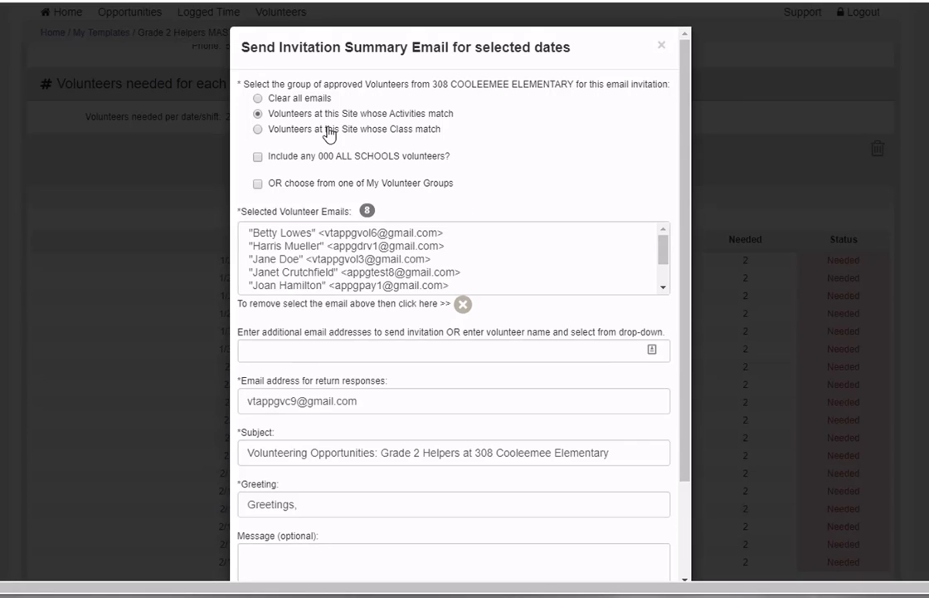
# Choose the Grade 2 Helpers group from My Volunteer Groups as the invitation's recipients and look over the selected volunteers
pyautogui.click(257, 129)
pyautogui.click(259, 115)
pyautogui.click(259, 184)
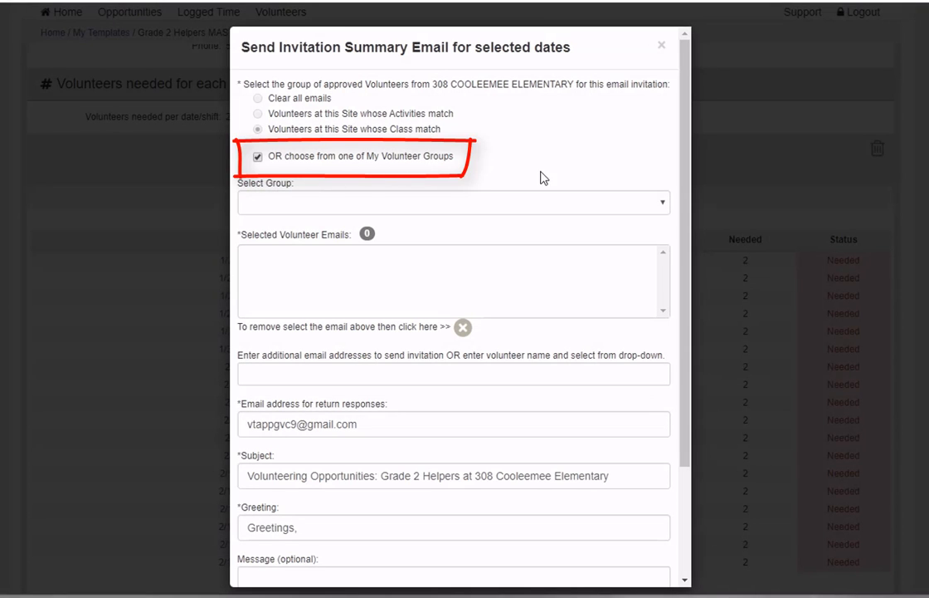
pyautogui.click(662, 203)
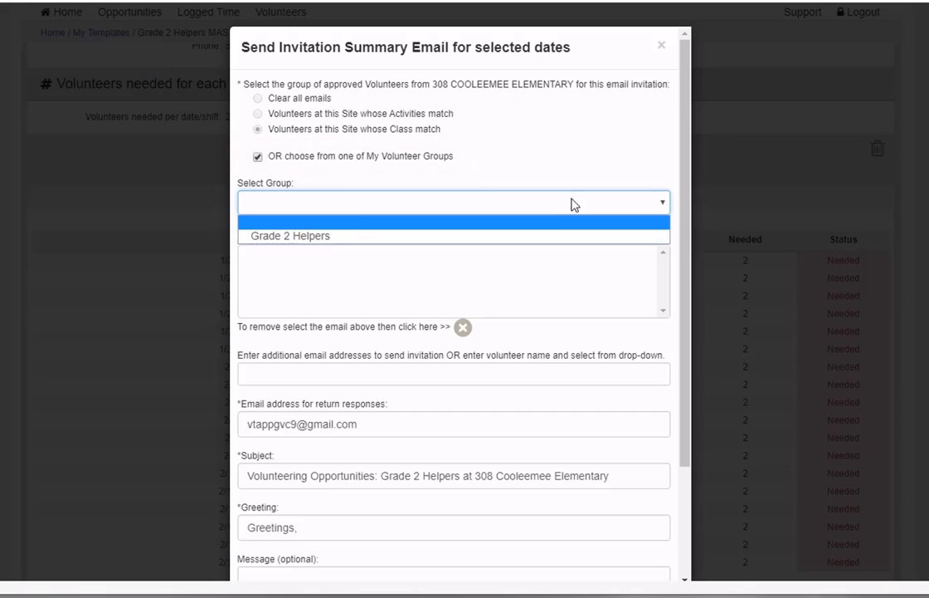
pyautogui.click(407, 223)
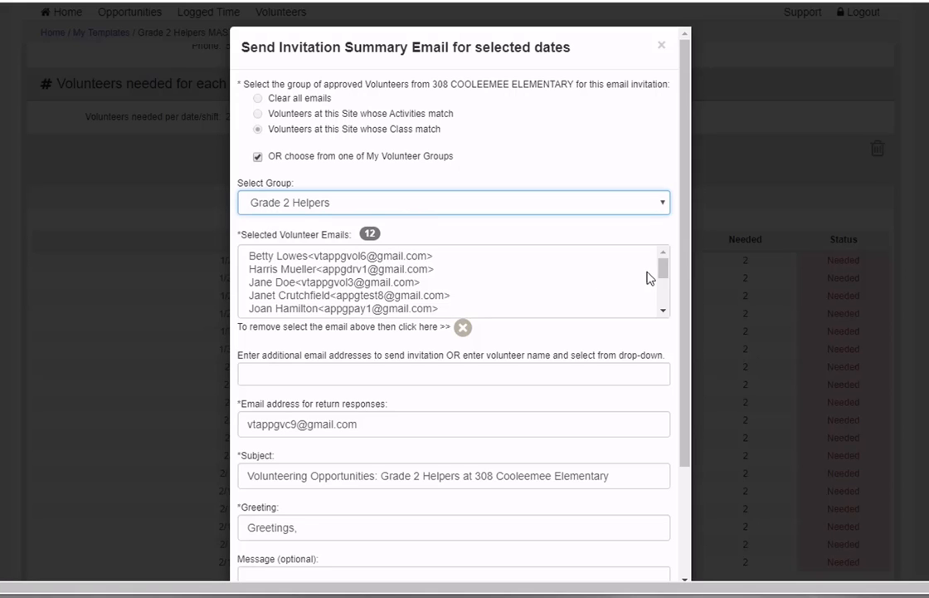
pyautogui.moveTo(665, 273); pyautogui.dragTo(336, 217)
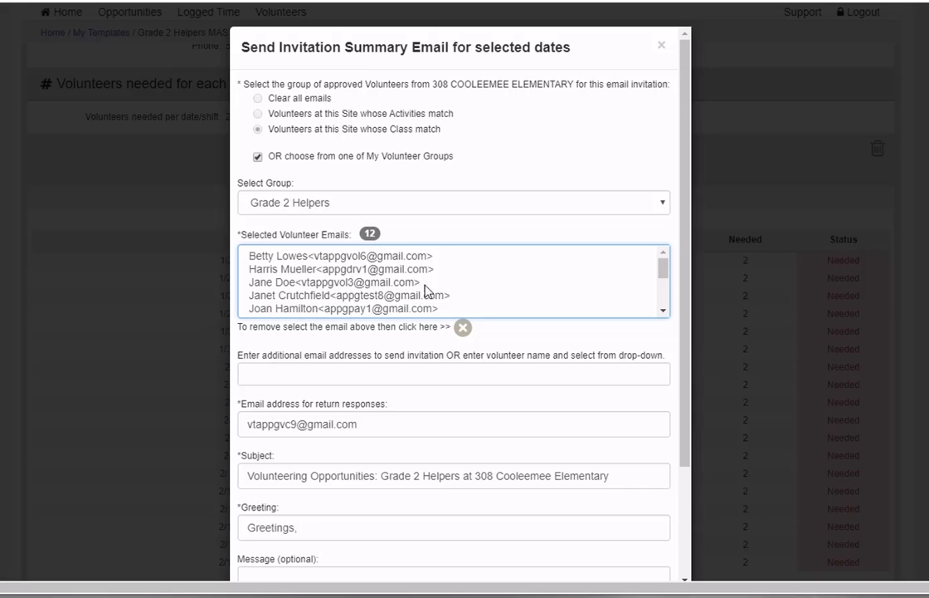
# Send the invitation email with the default subject and greeting, leaving the optional message empty
pyautogui.scroll(-3, 653, 450)
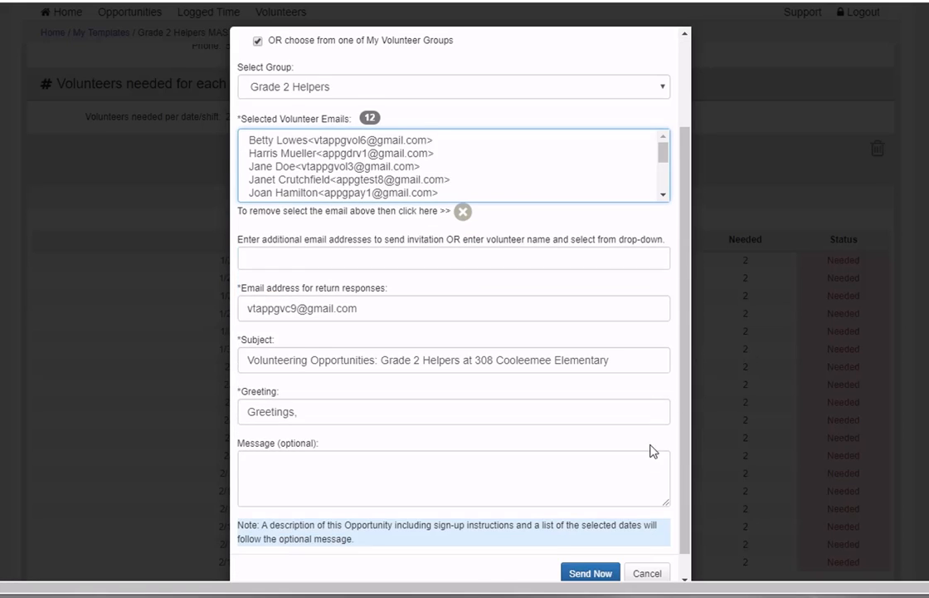
pyautogui.scroll(-1, 654, 453)
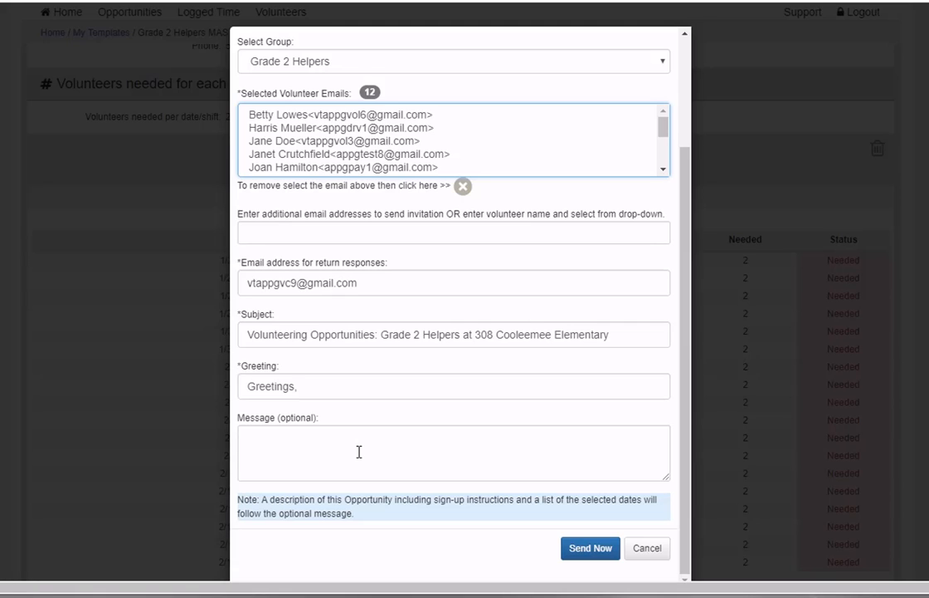
pyautogui.click(594, 549)
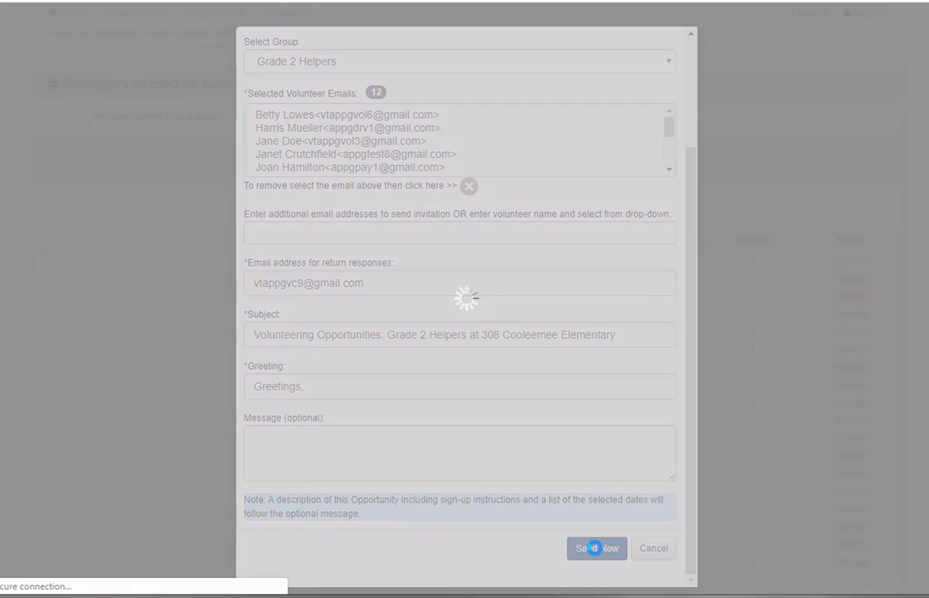
# Close the template, review its opportunities in My Templates, and return to the home page
pyautogui.scroll(-10, 637, 466)
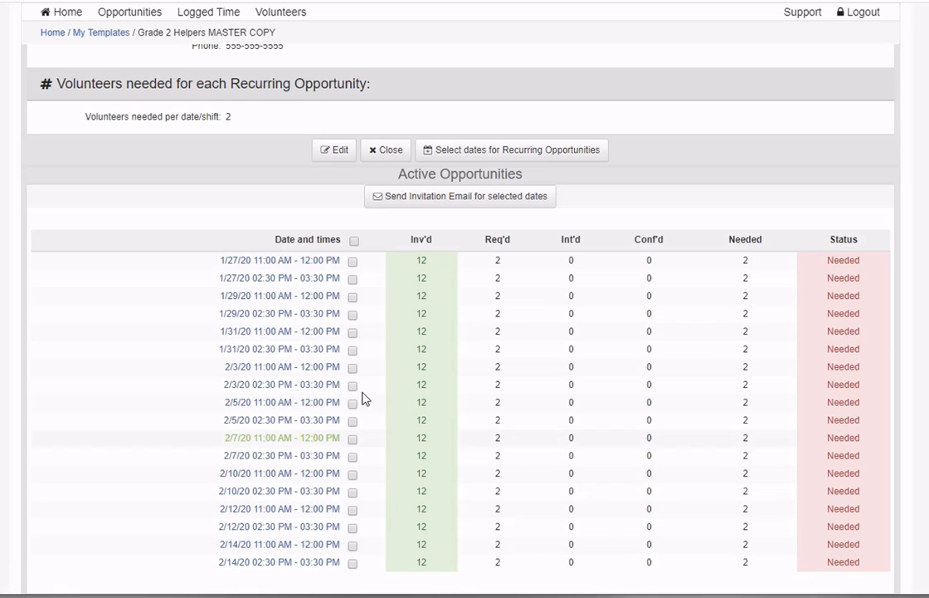
pyautogui.click(384, 152)
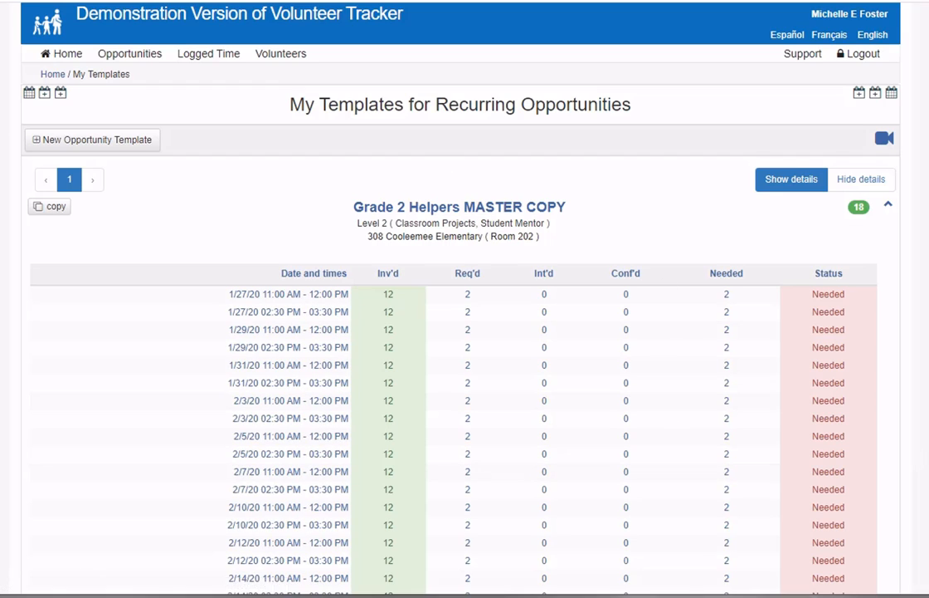
pyautogui.scroll(-2, 464, 332)
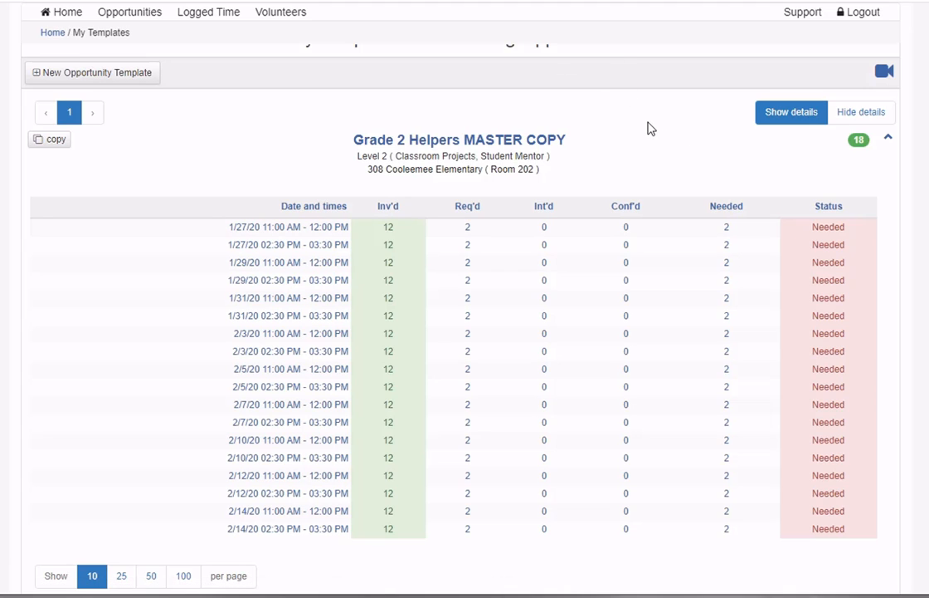
pyautogui.click(51, 35)
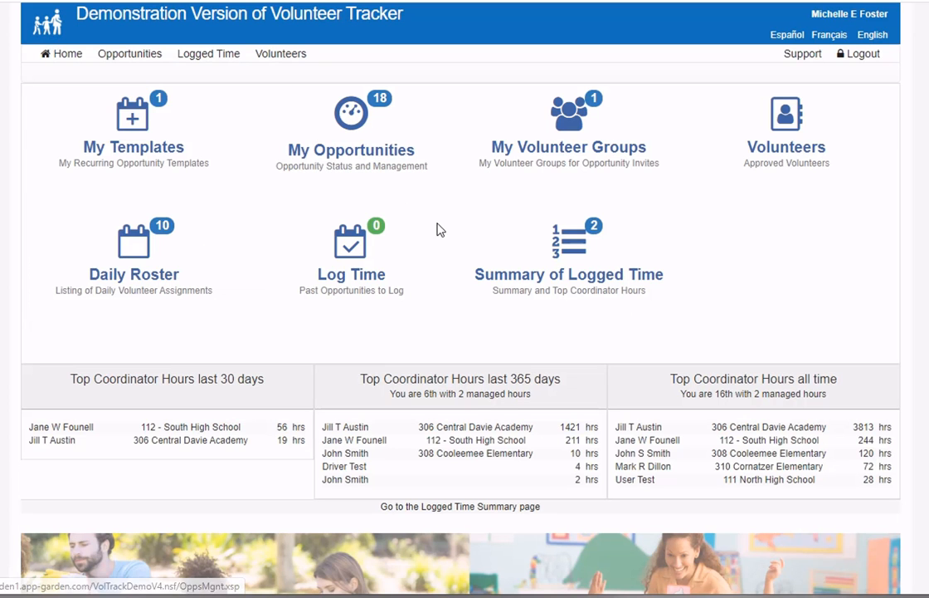